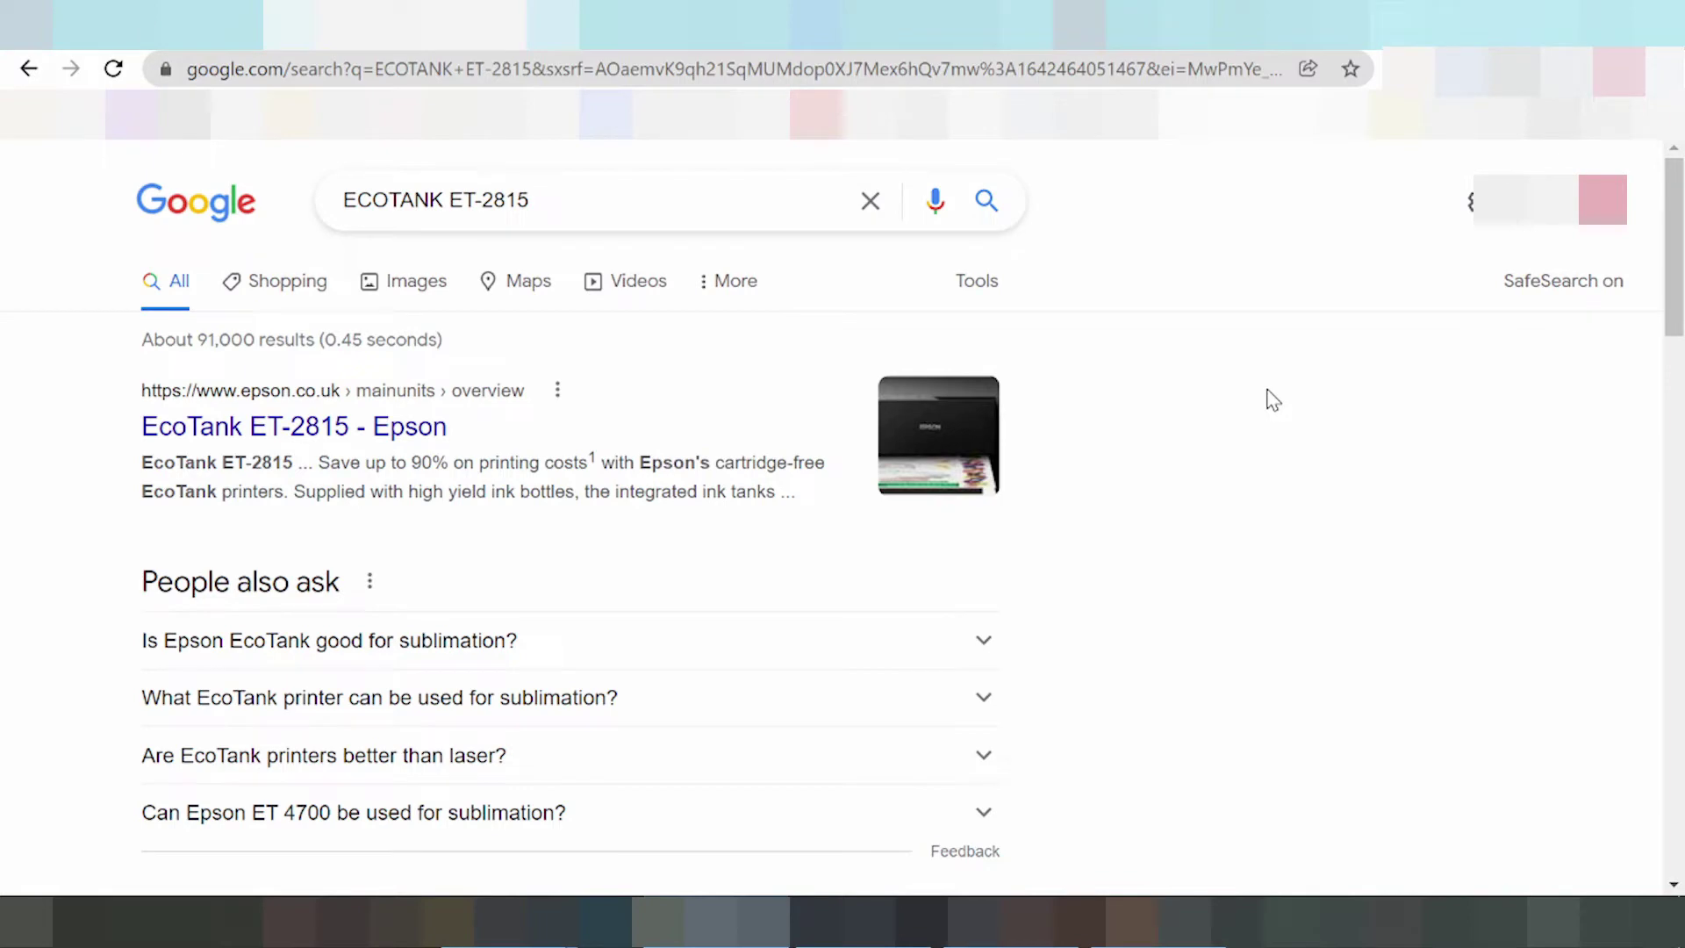
Search Google for 'ECOTANK ET-2815 driver download' and look through the results for the Epson page
left_click(529, 200)
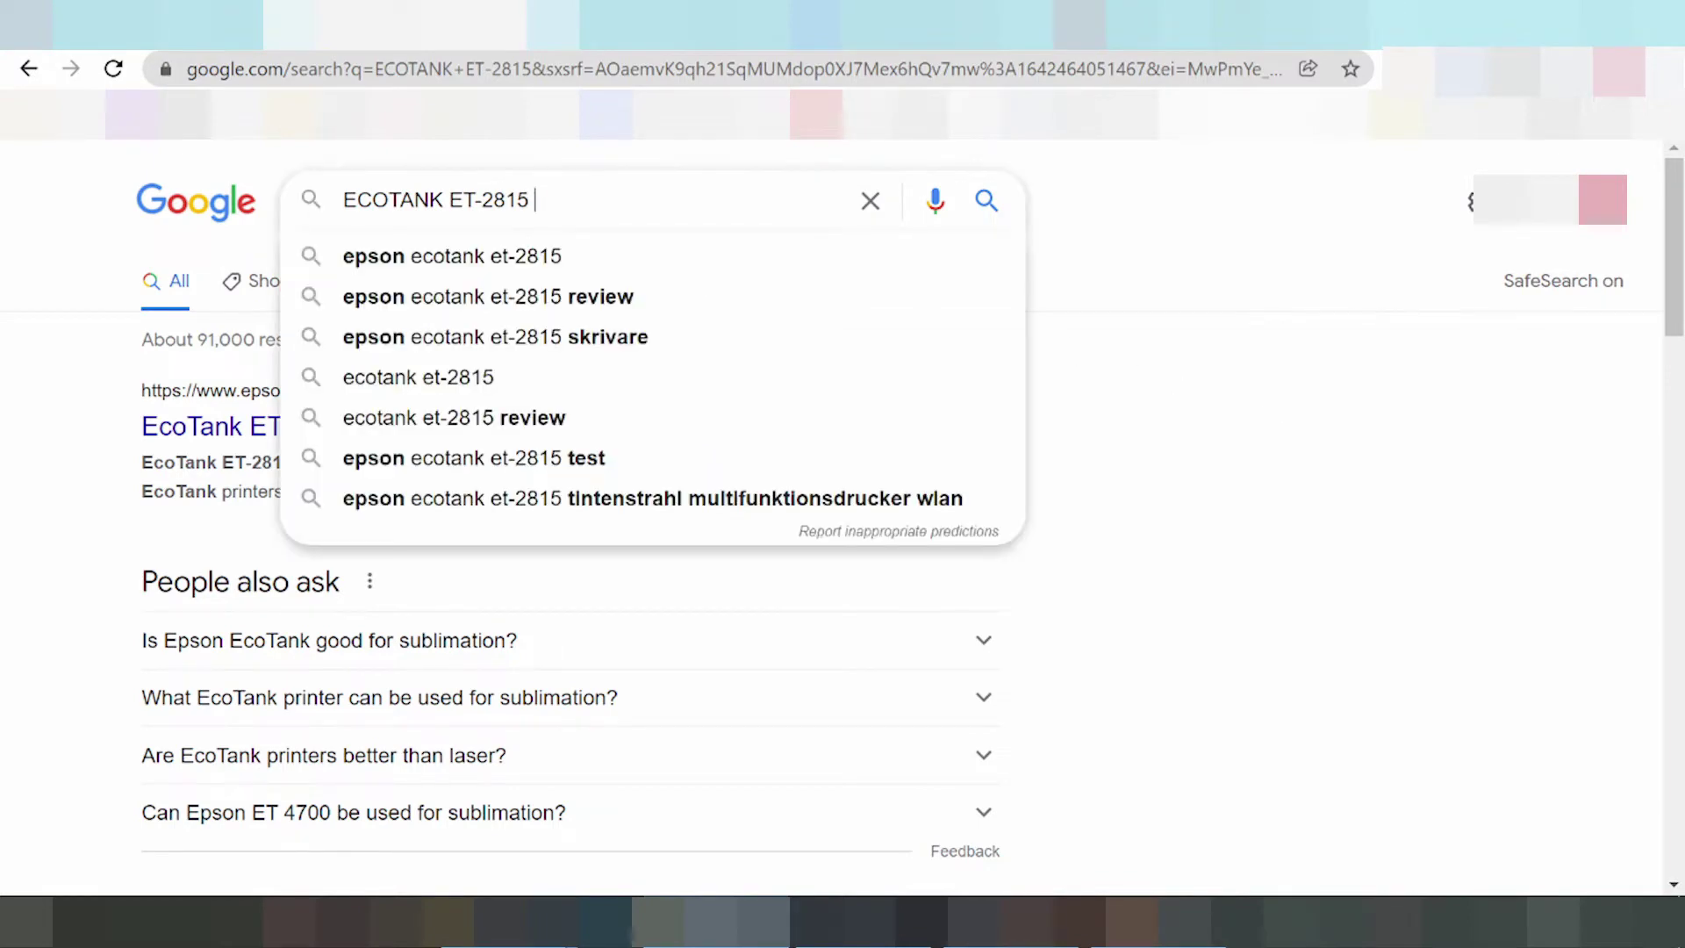
type("driver downlo")
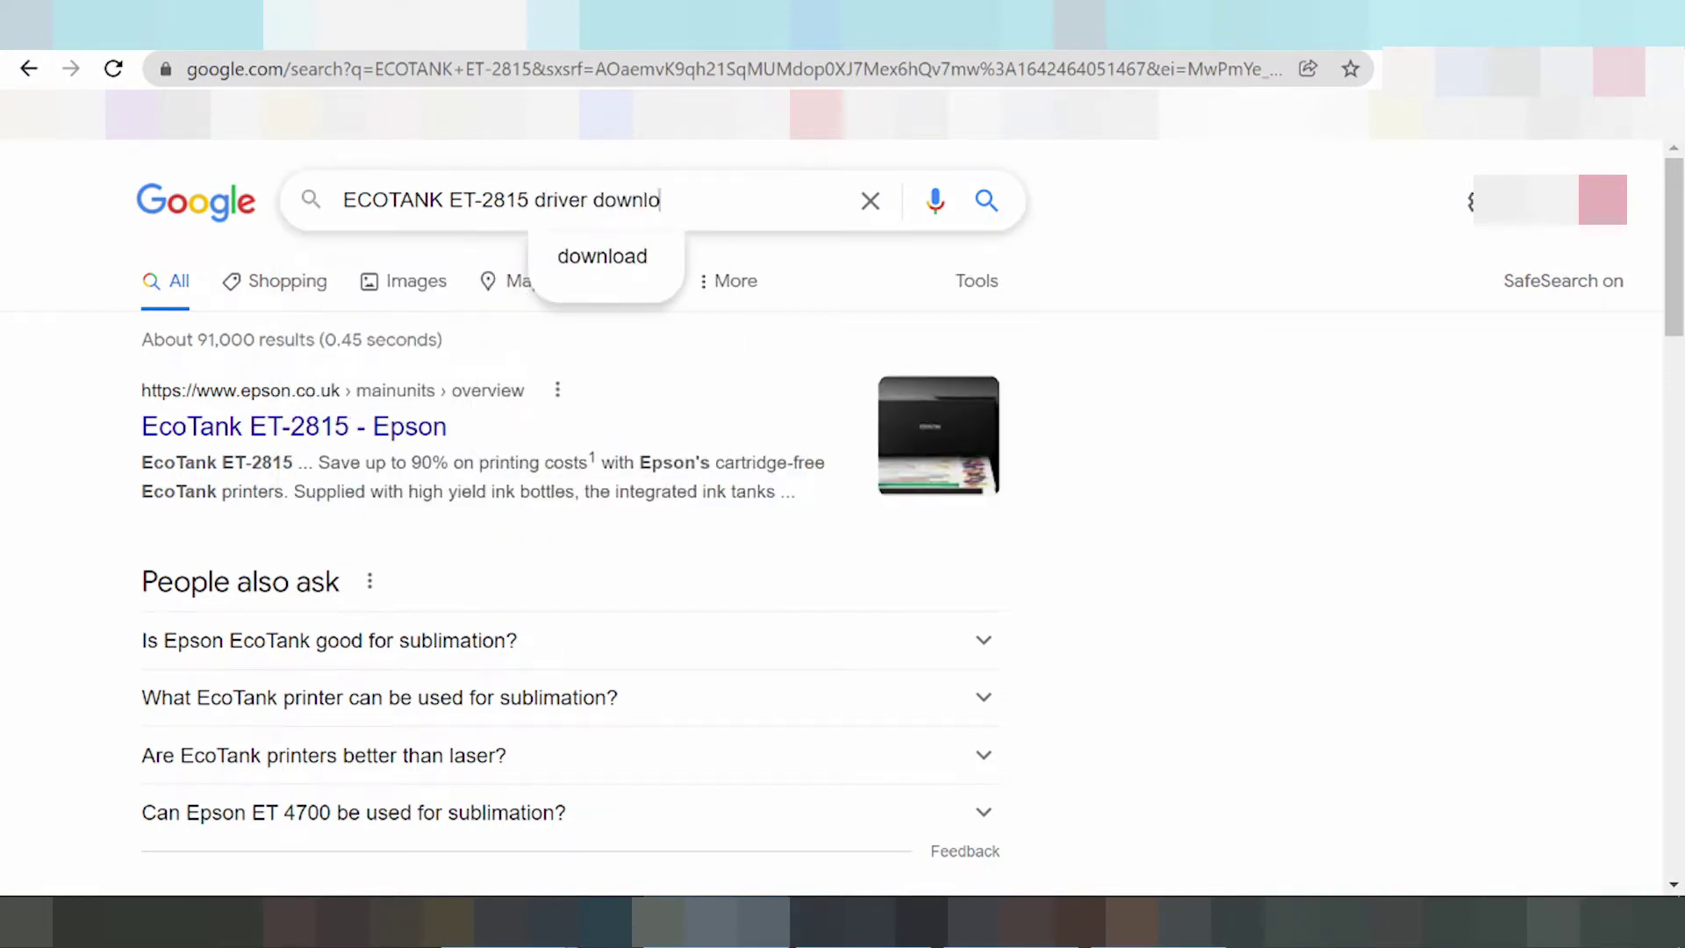
type("ad")
key("Return")
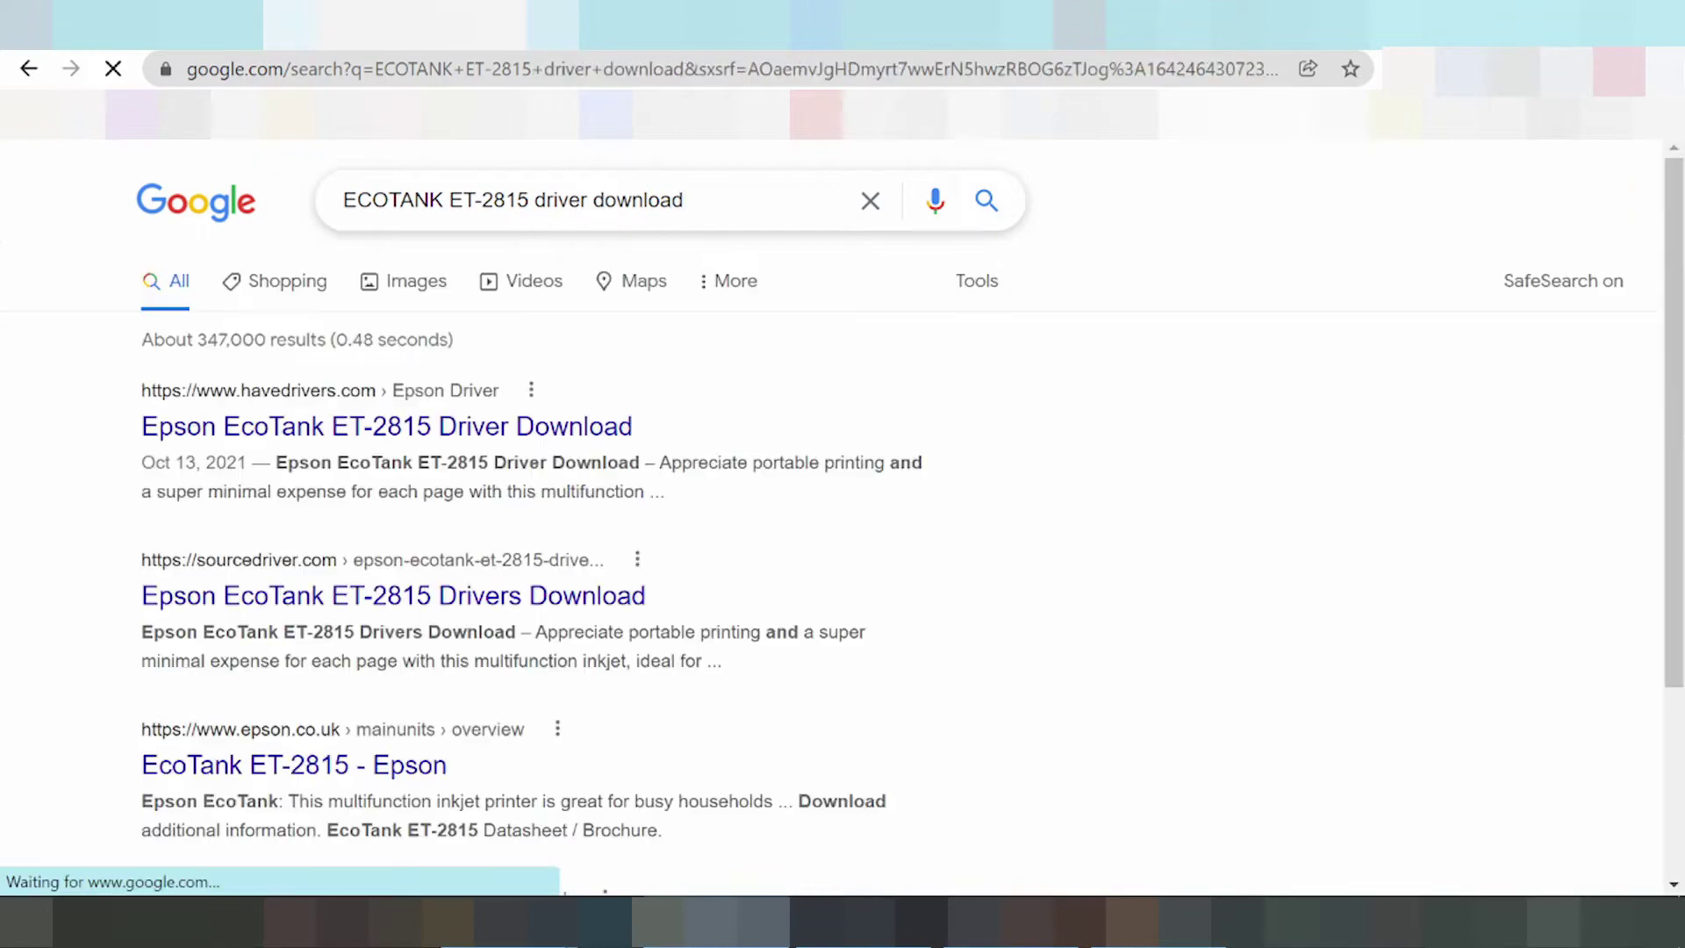
scroll(667, 254, "down", 5)
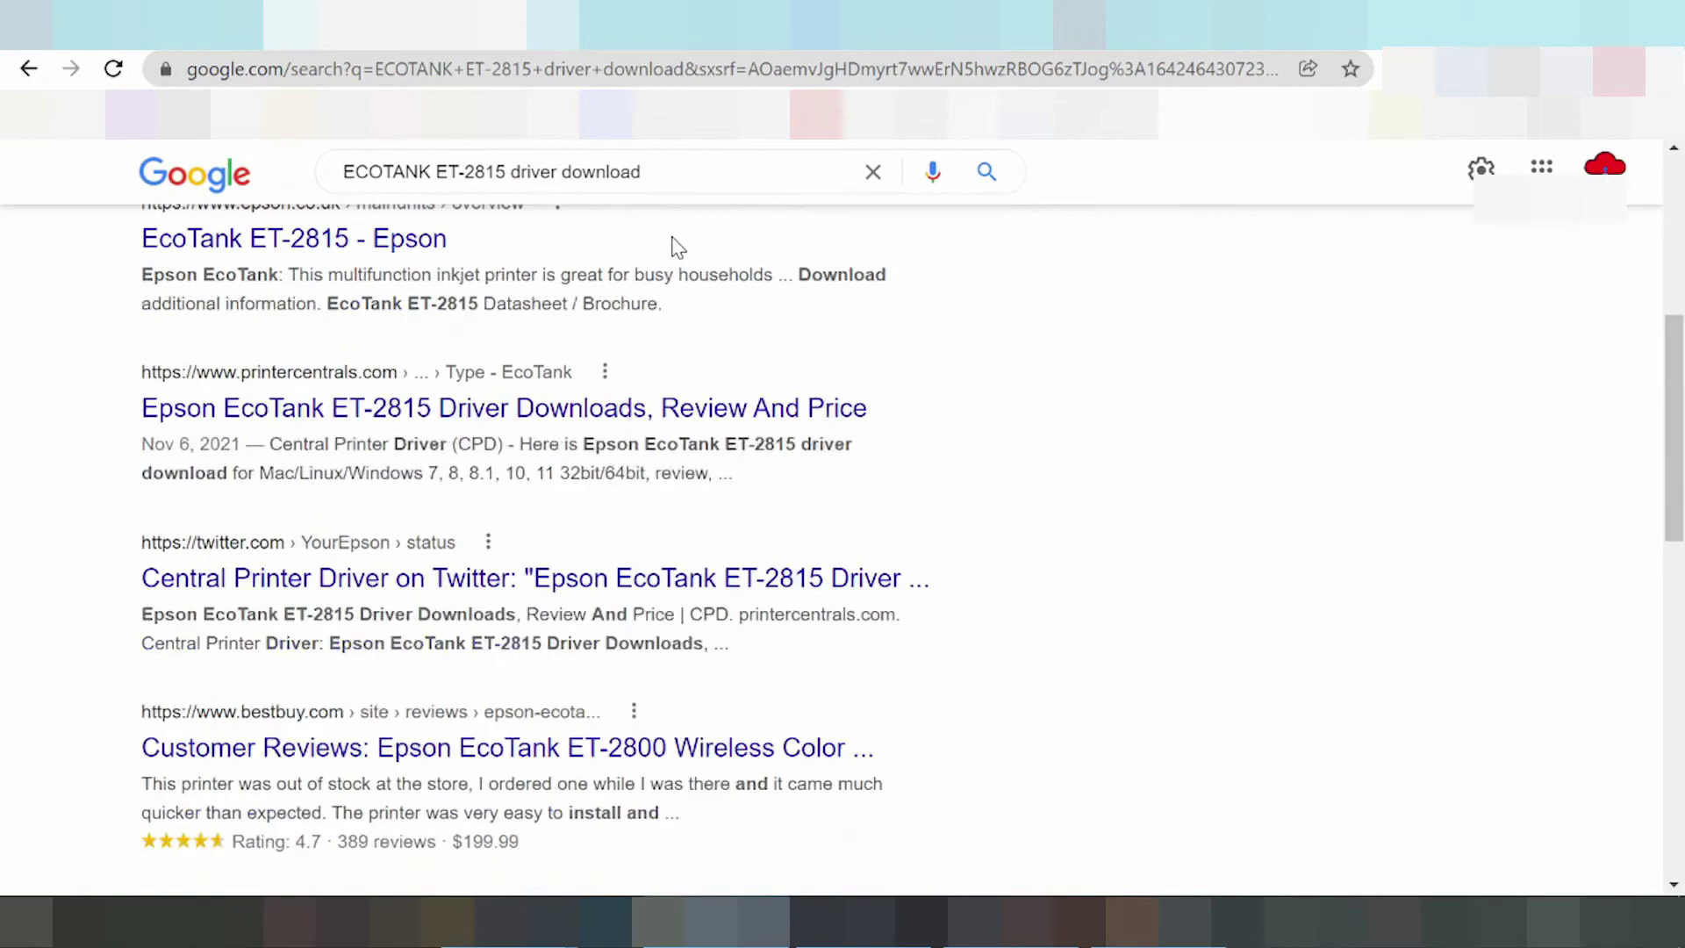
scroll(675, 255, "down", 5)
scroll(680, 267, "down", 5)
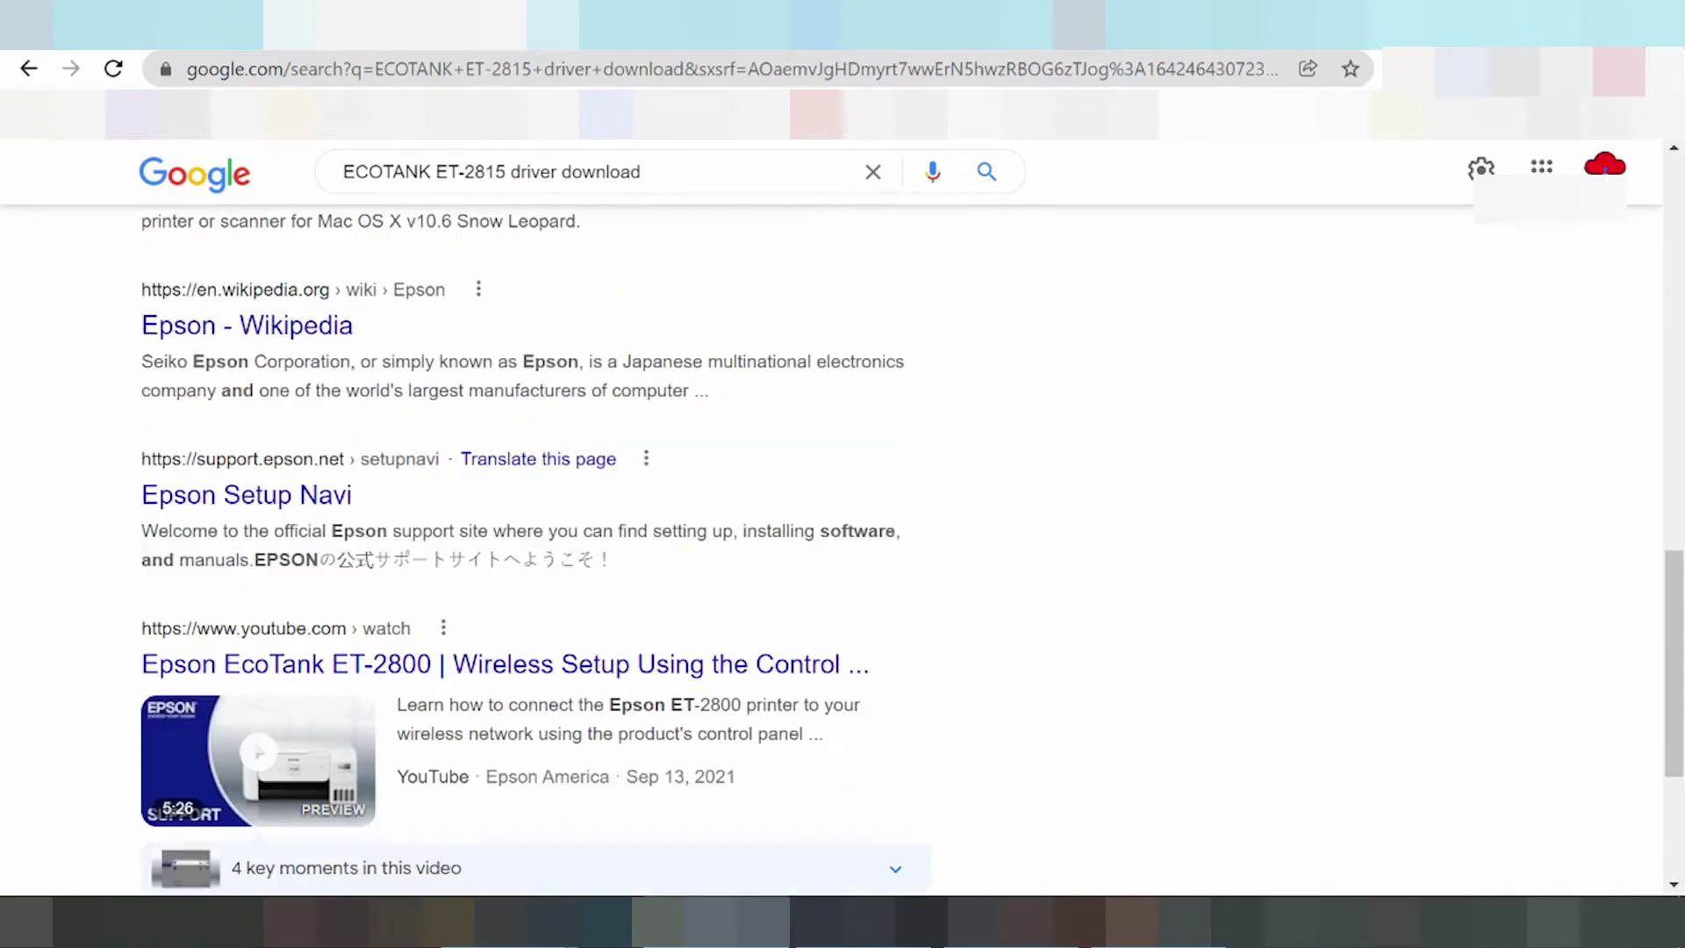
scroll(682, 274, "down", 3)
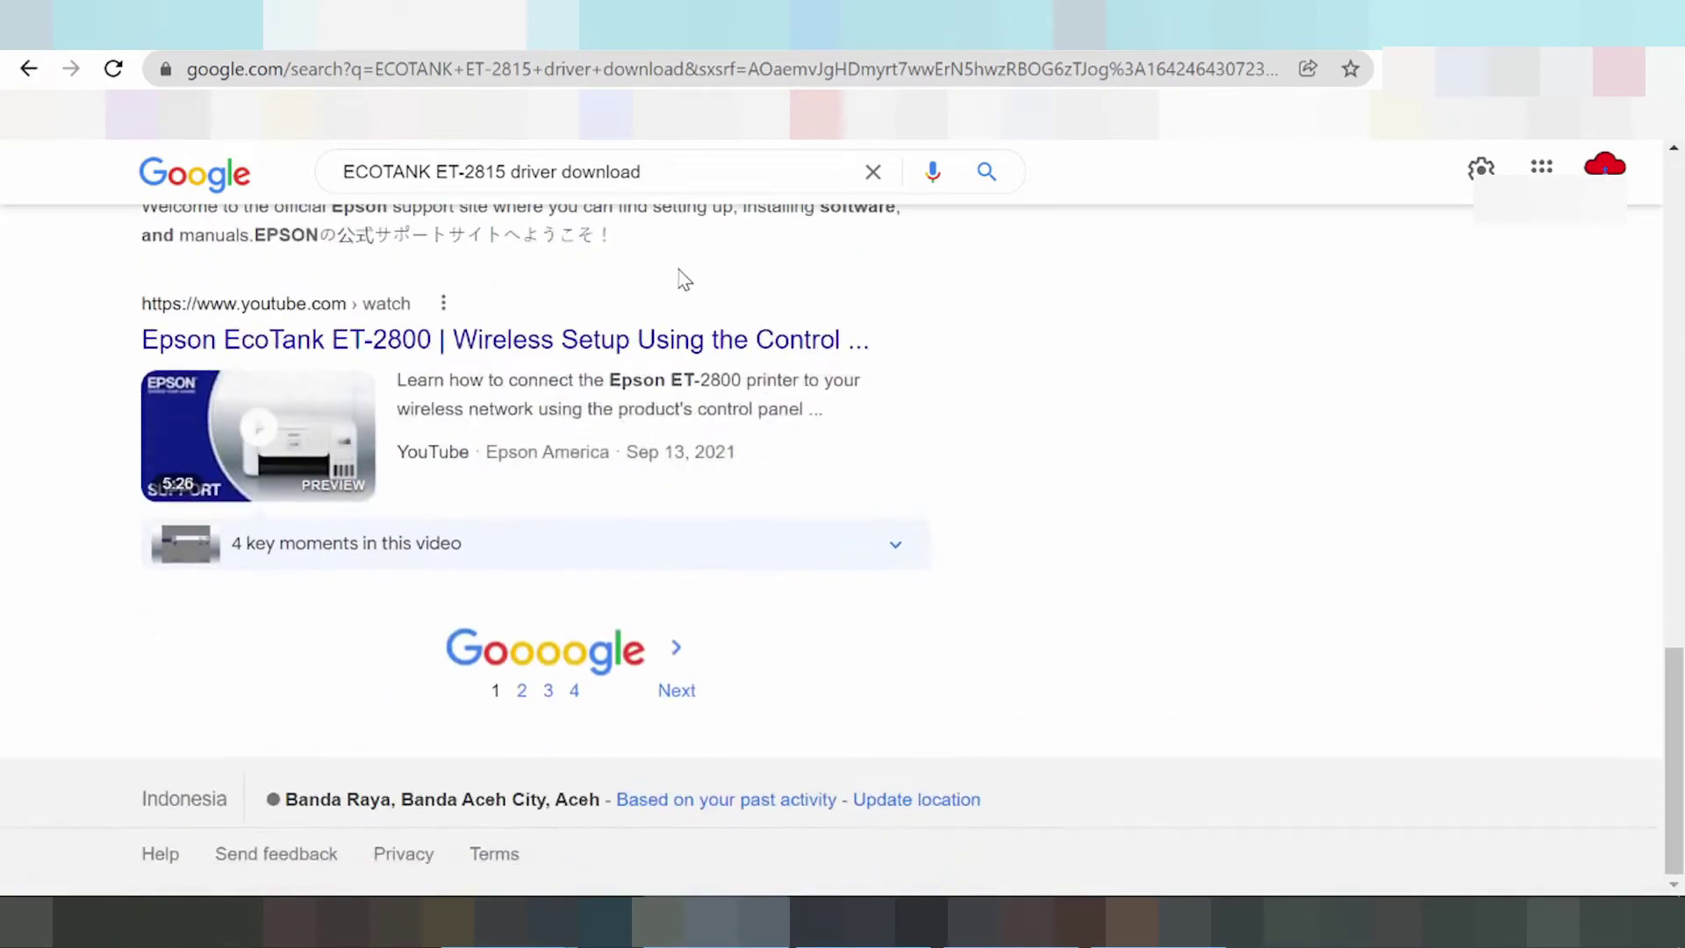
scroll(684, 281, "up", 9)
scroll(684, 302, "up", 4)
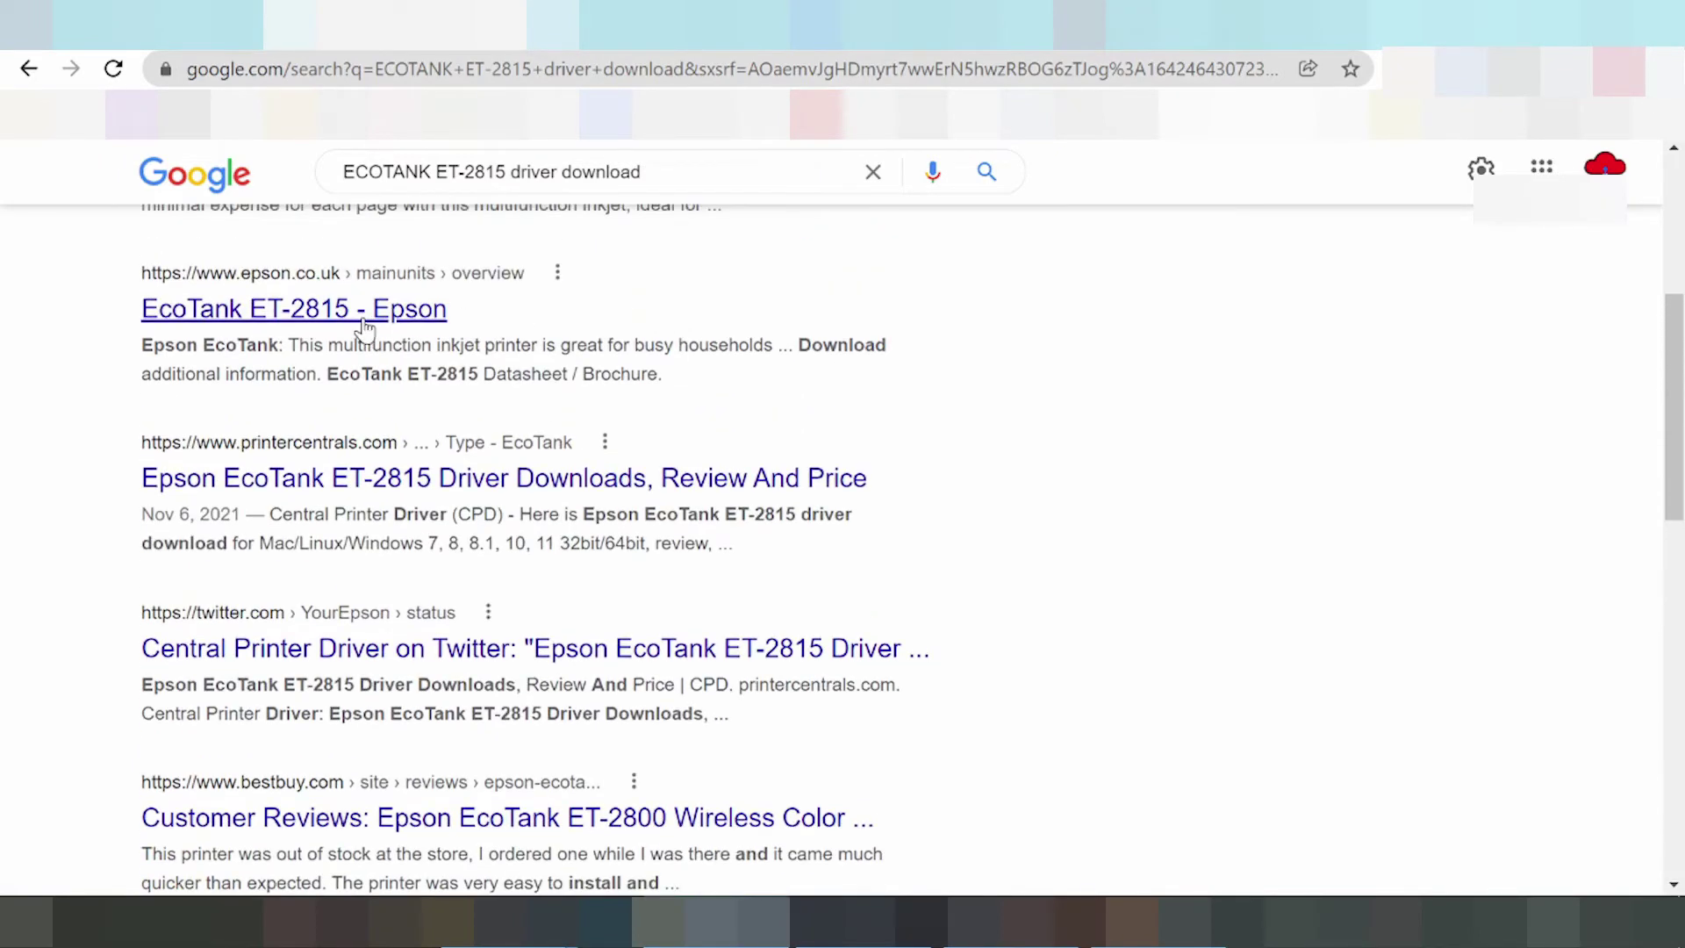
Open the epson.co.uk EcoTank ET-2815 result and browse its drivers and software support page
left_click(363, 317)
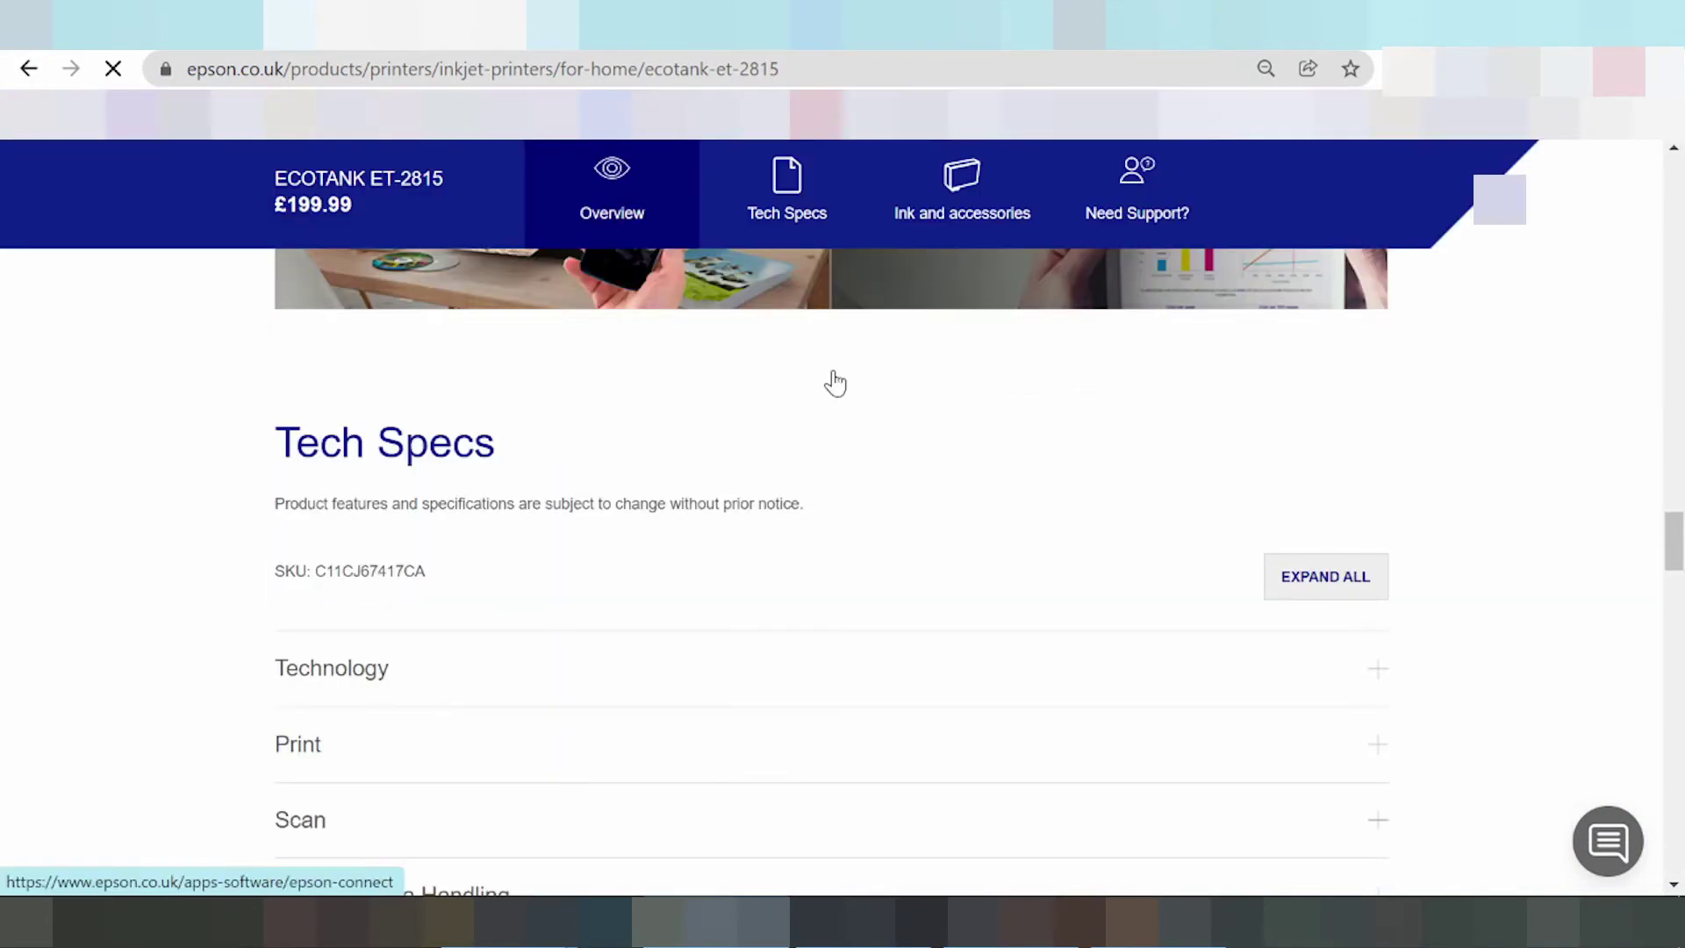
scroll(834, 383, "down", 10)
scroll(823, 393, "down", 10)
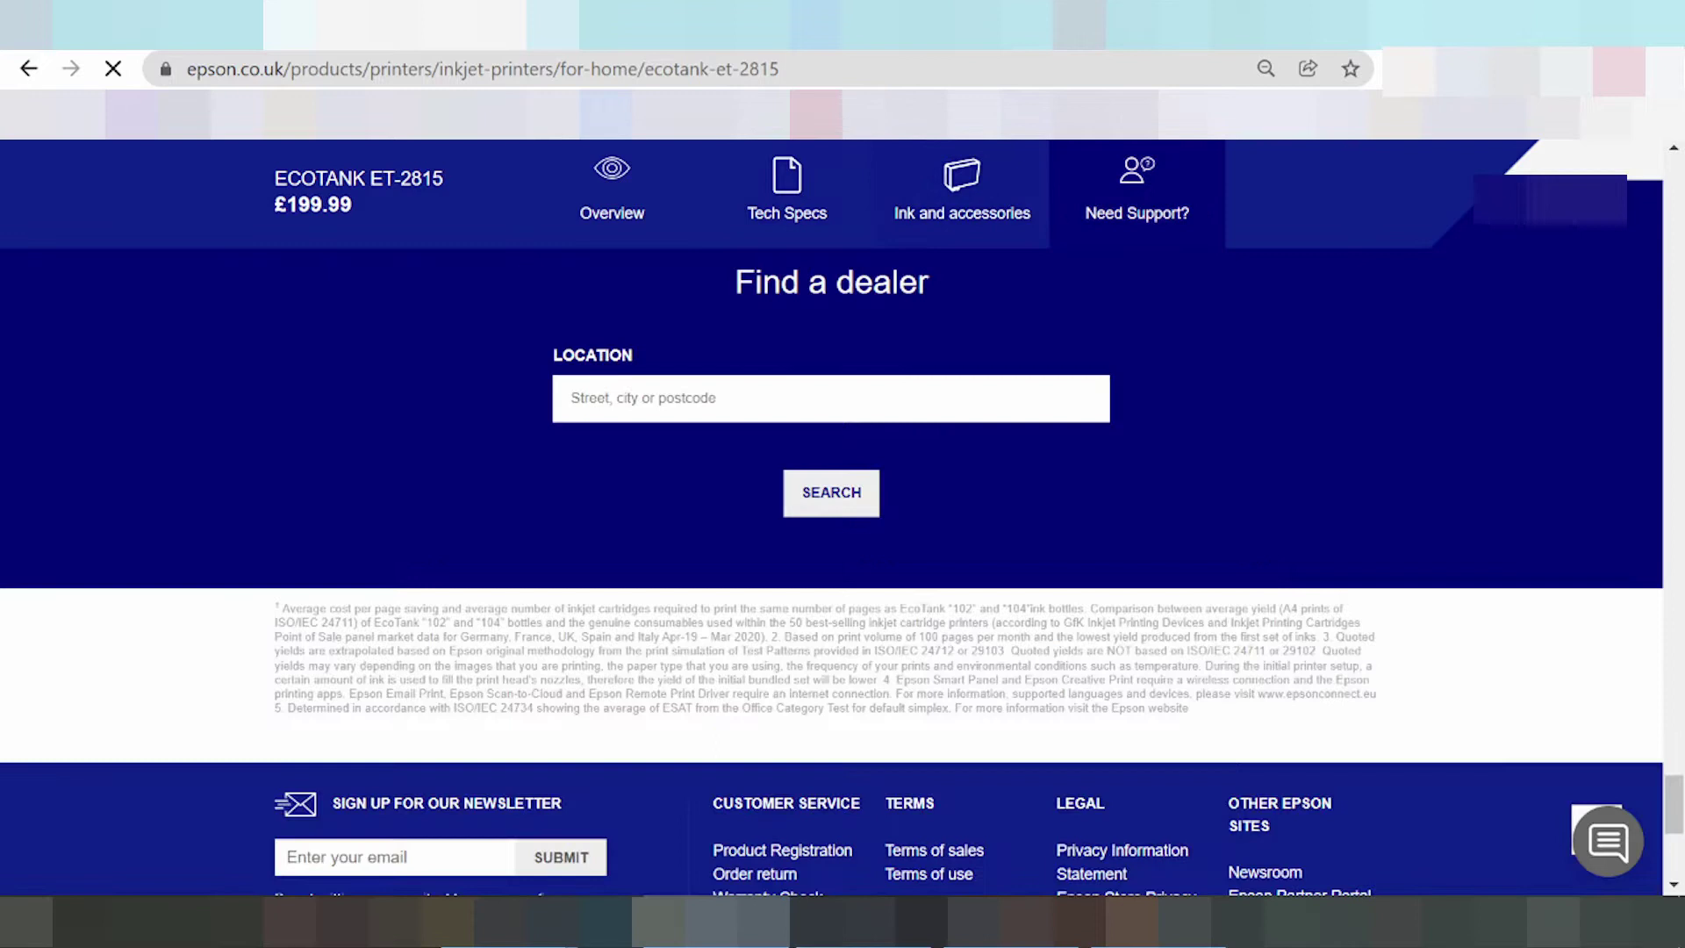
scroll(680, 492, "up", 5)
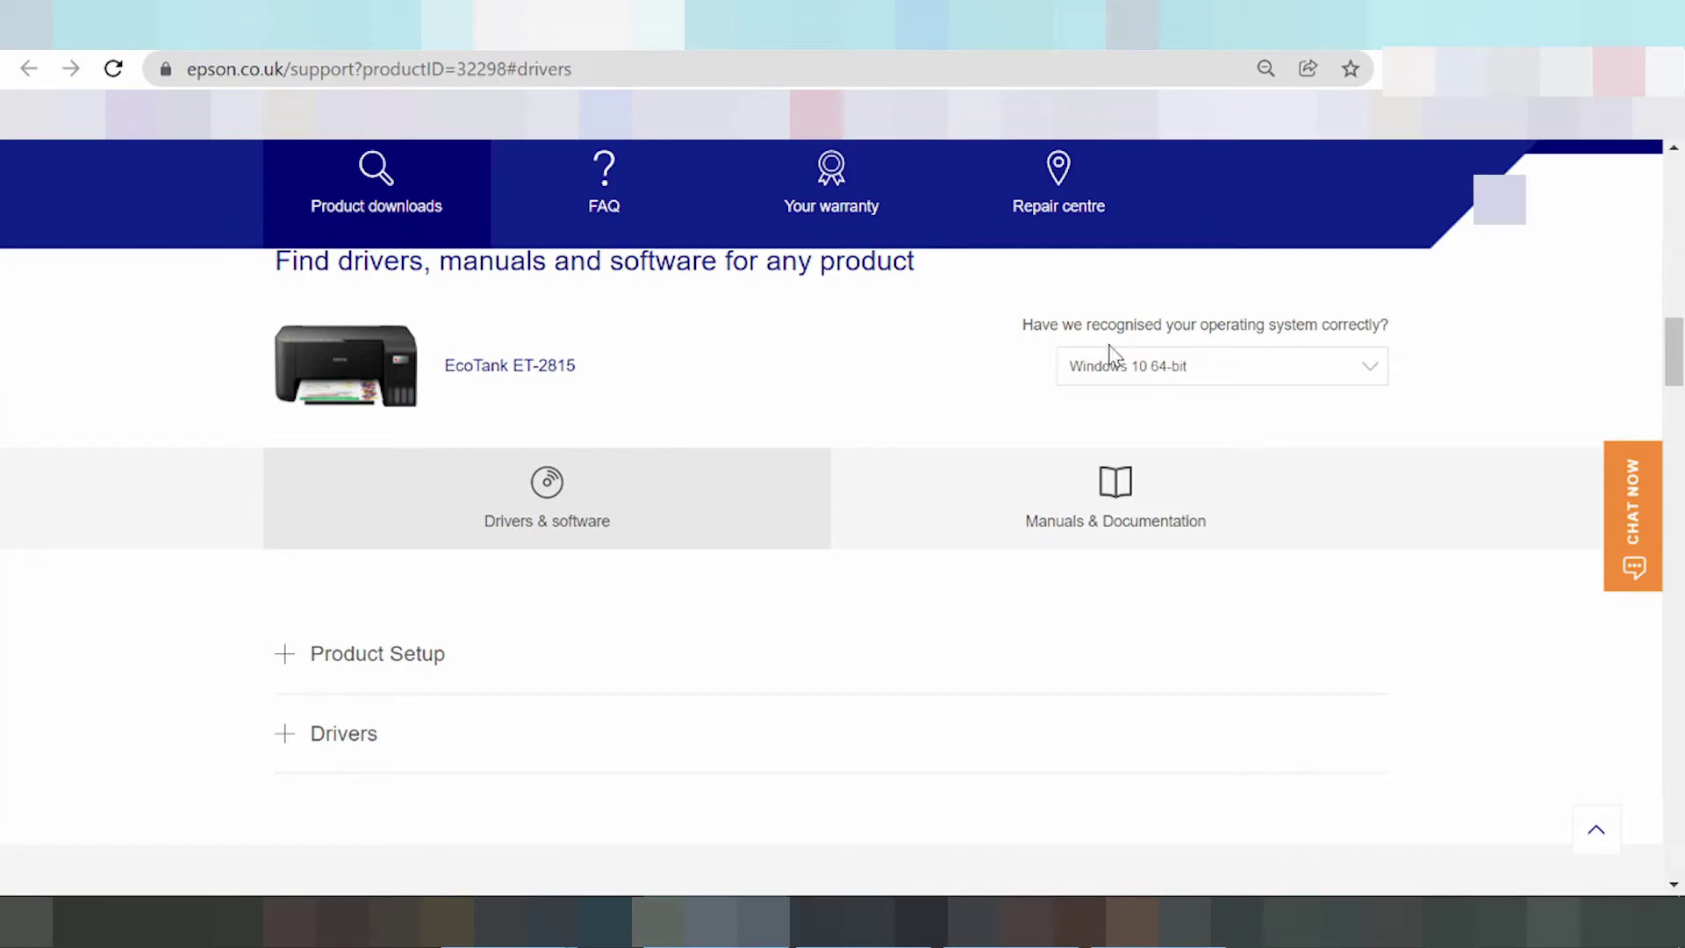
Pick Windows 11 from the operating system dropdown for the ET-2815 downloads
left_click(1129, 364)
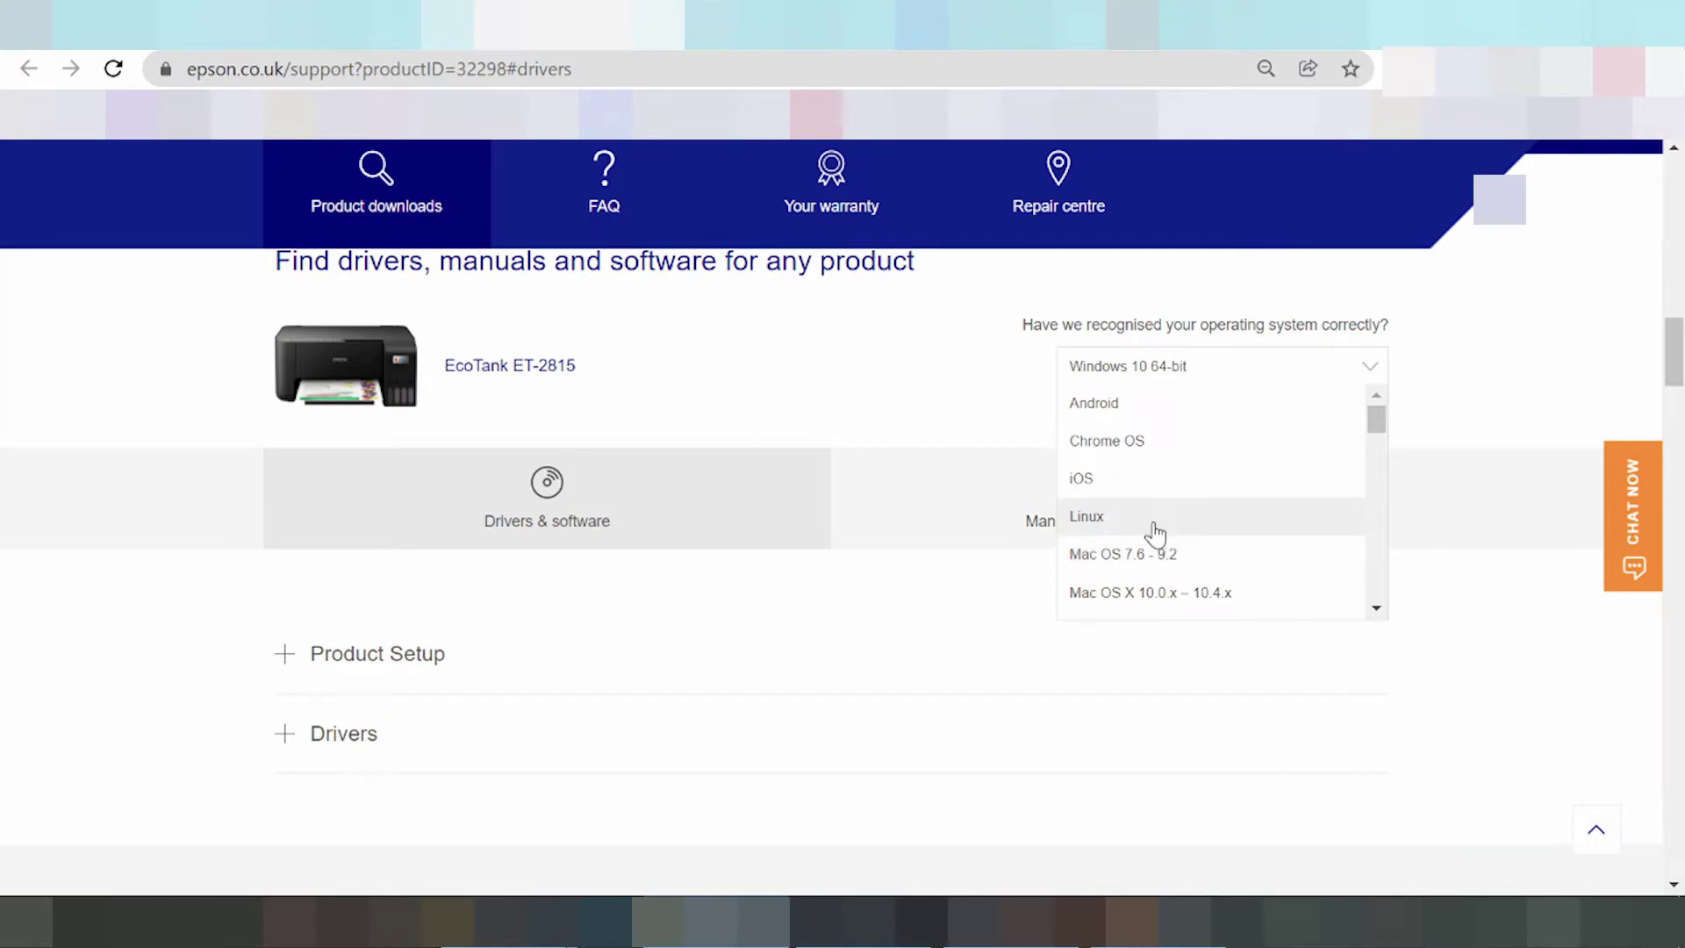
scroll(1141, 531, "down", 3)
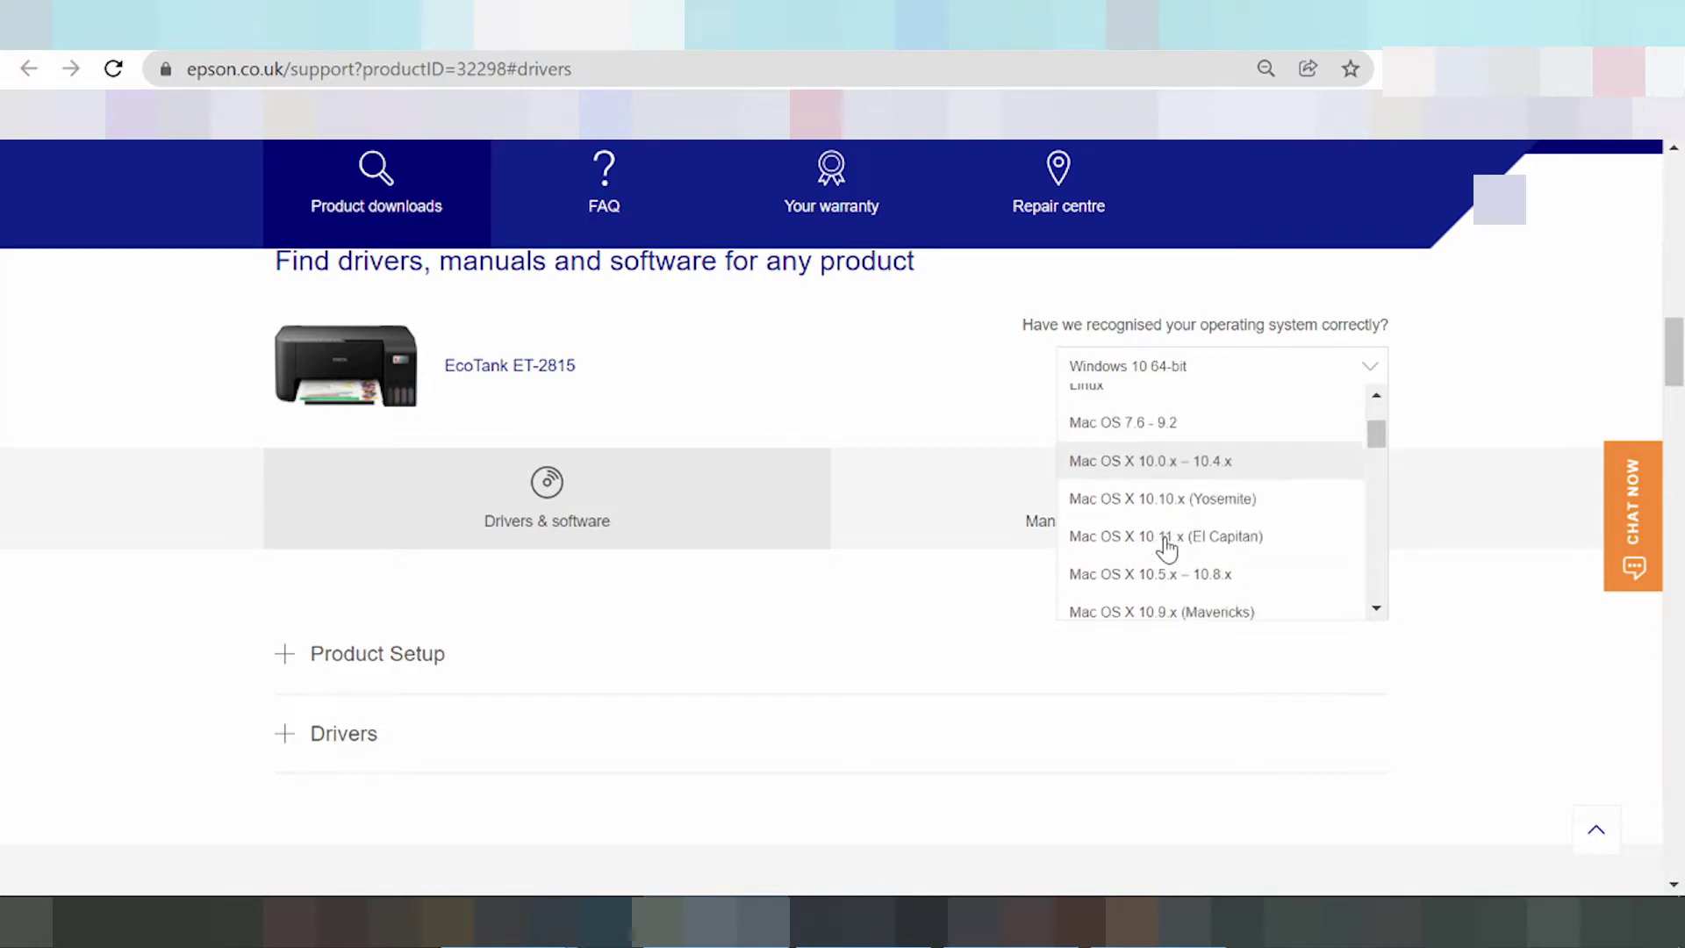
scroll(1171, 533, "down", 3)
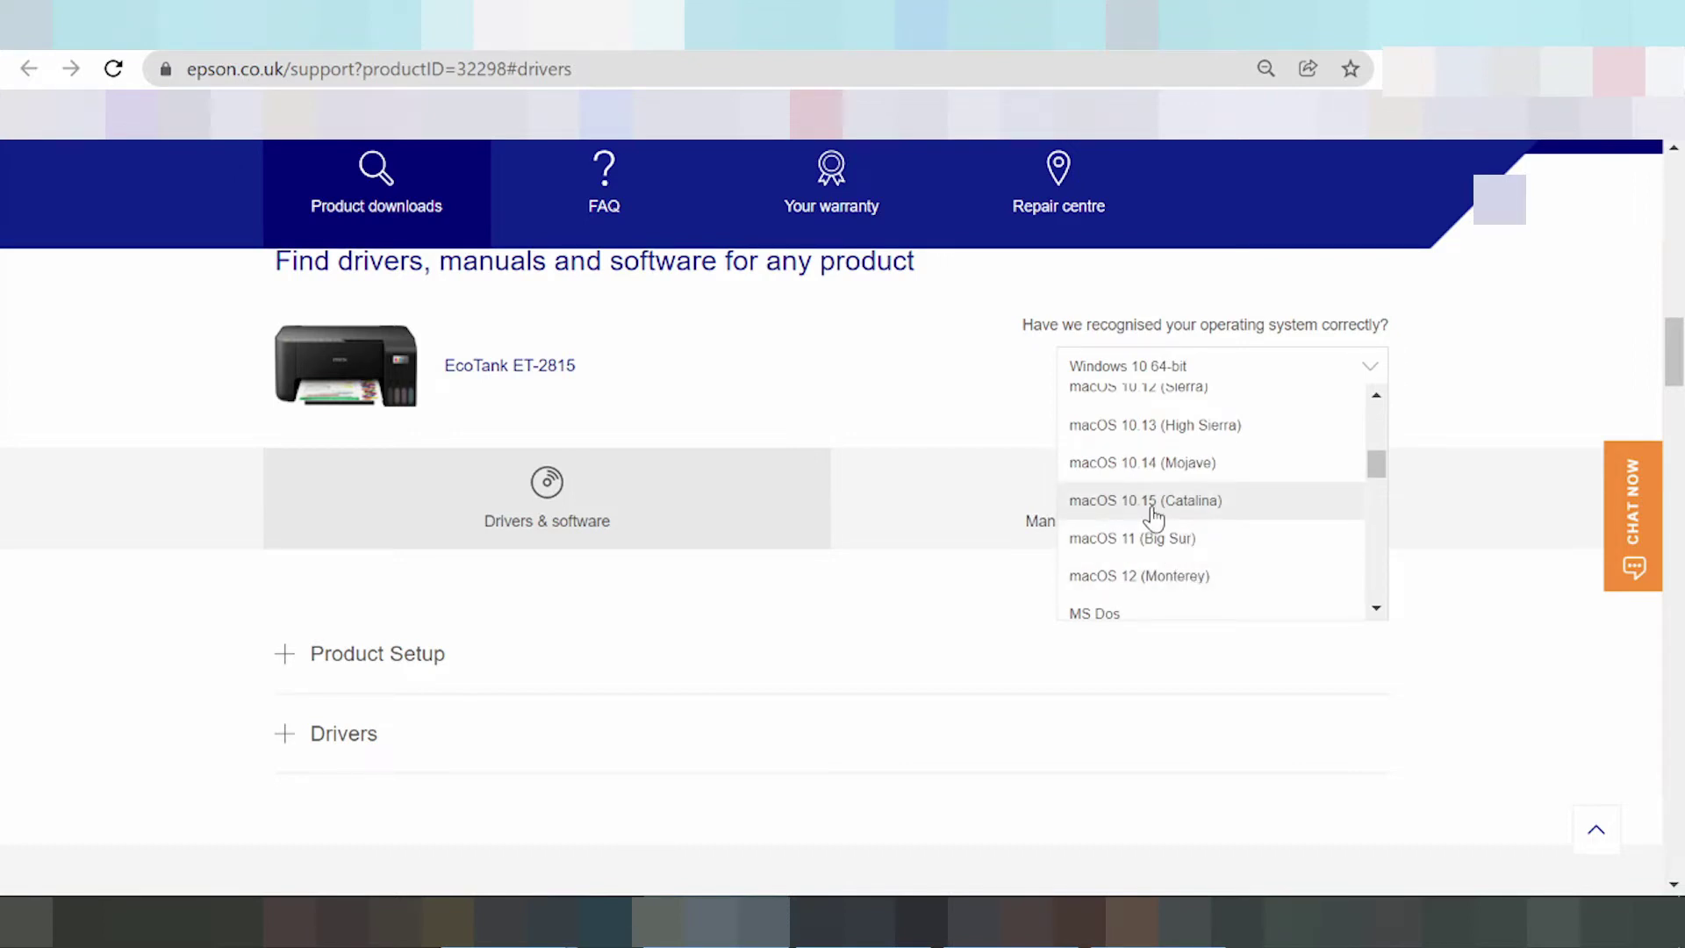
scroll(1263, 478, "down", 1)
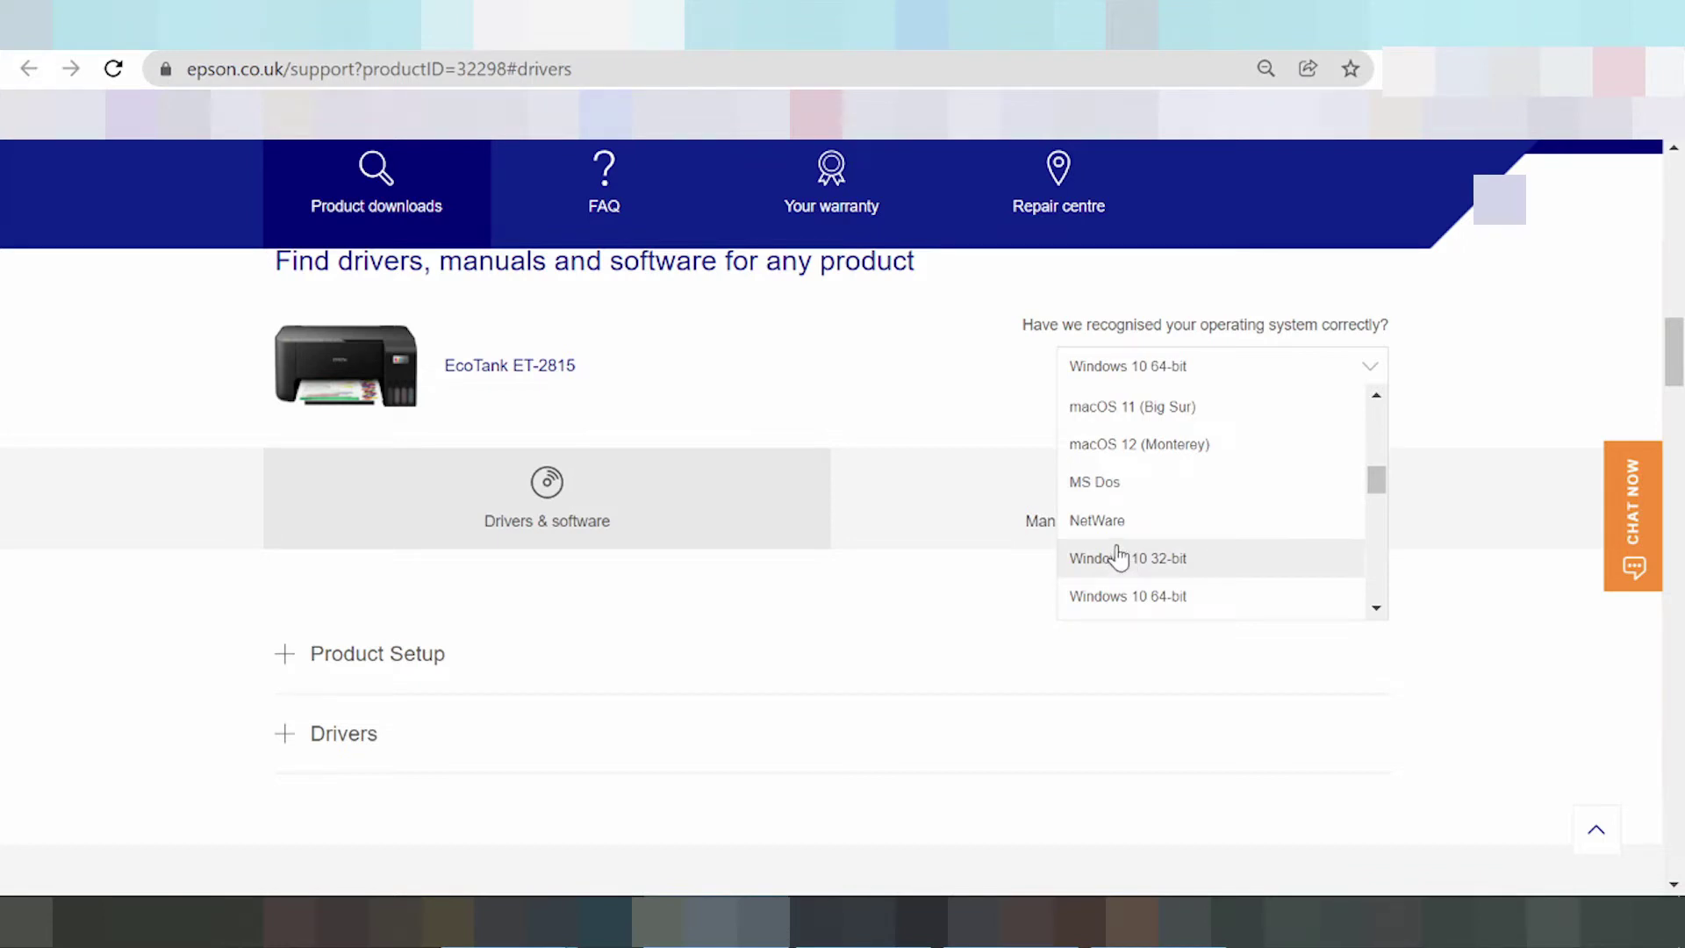
scroll(1116, 555, "down", 3)
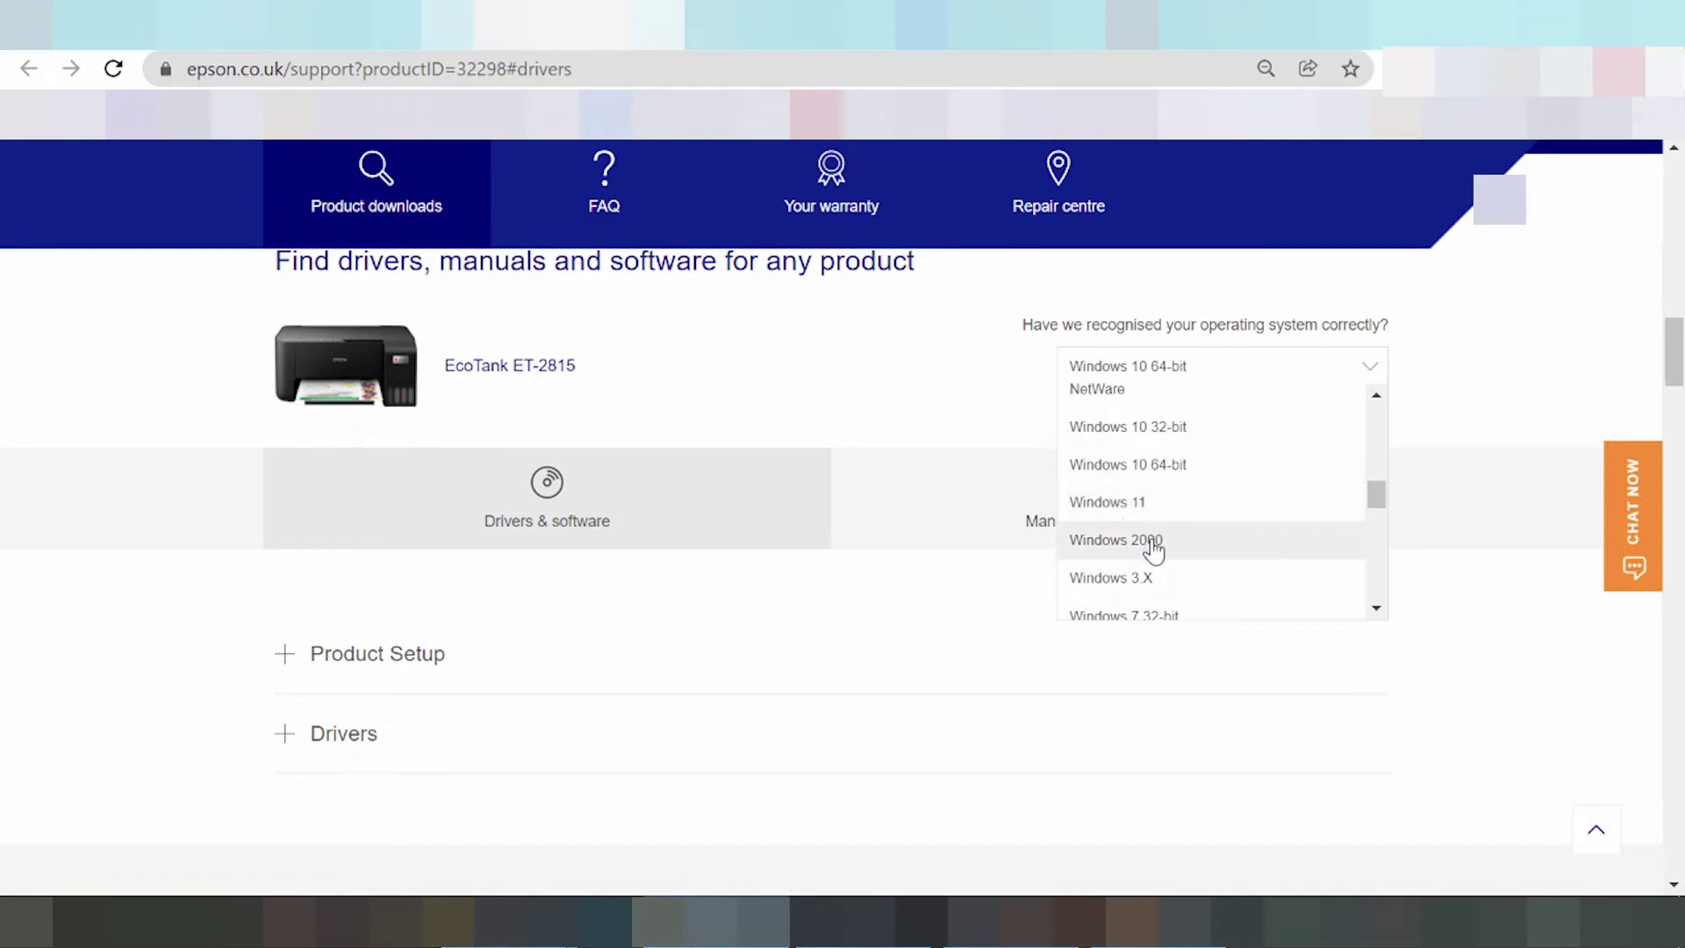
scroll(1149, 549, "down", 3)
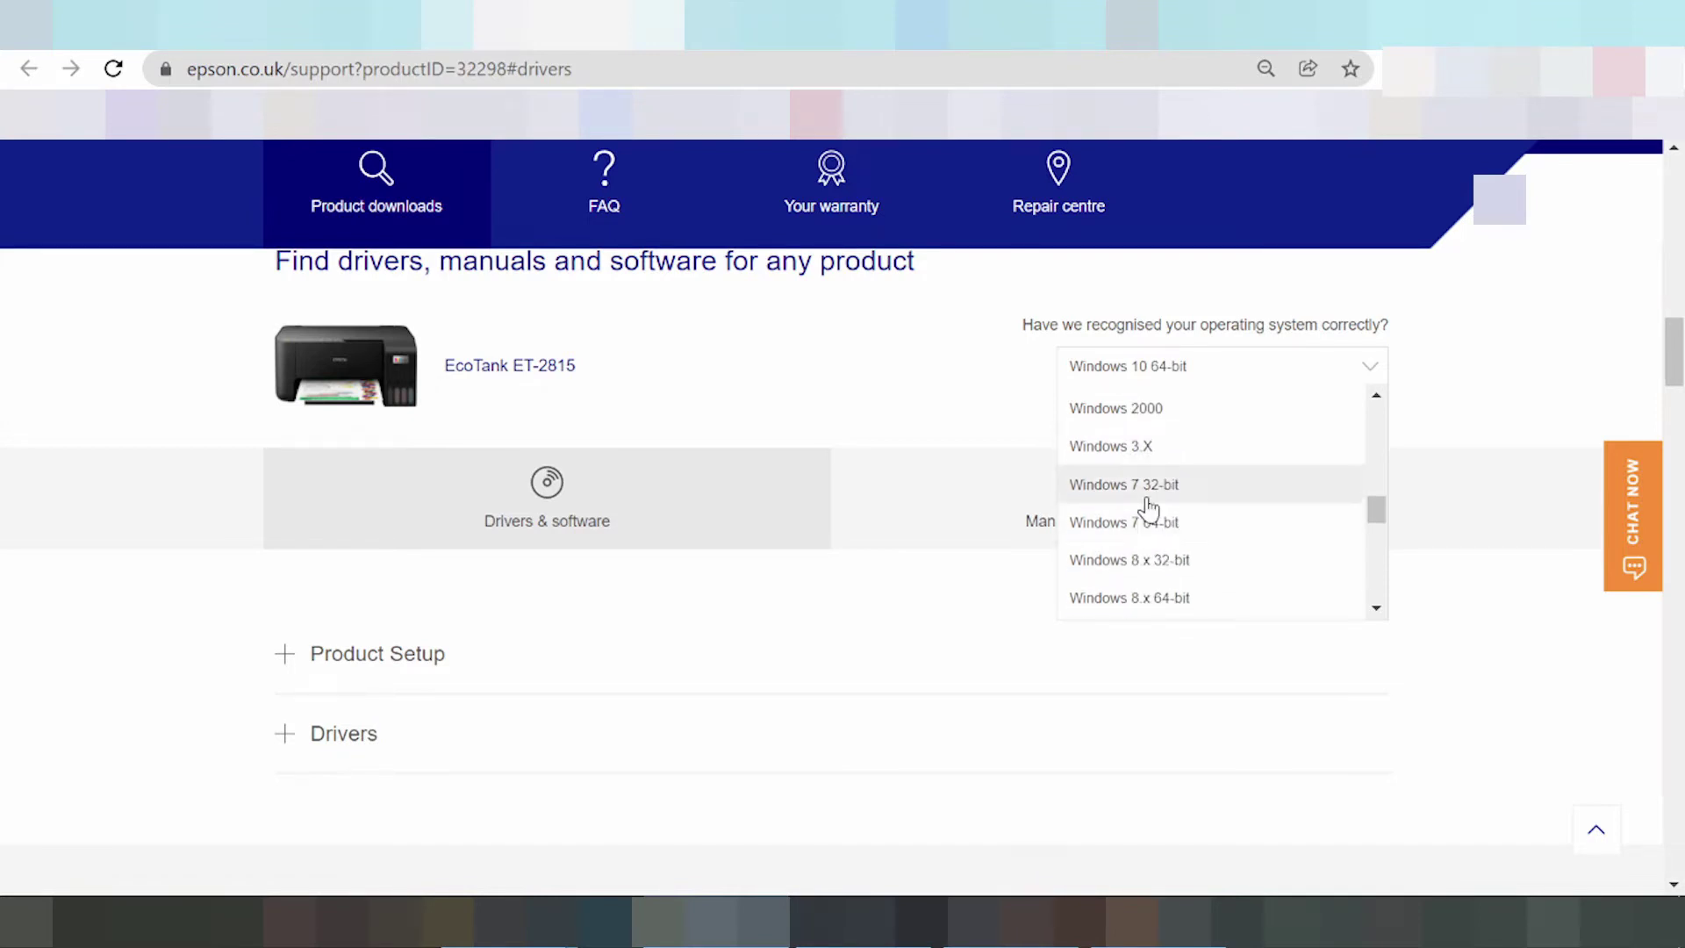
scroll(1140, 504, "down", 3)
scroll(1131, 475, "down", 3)
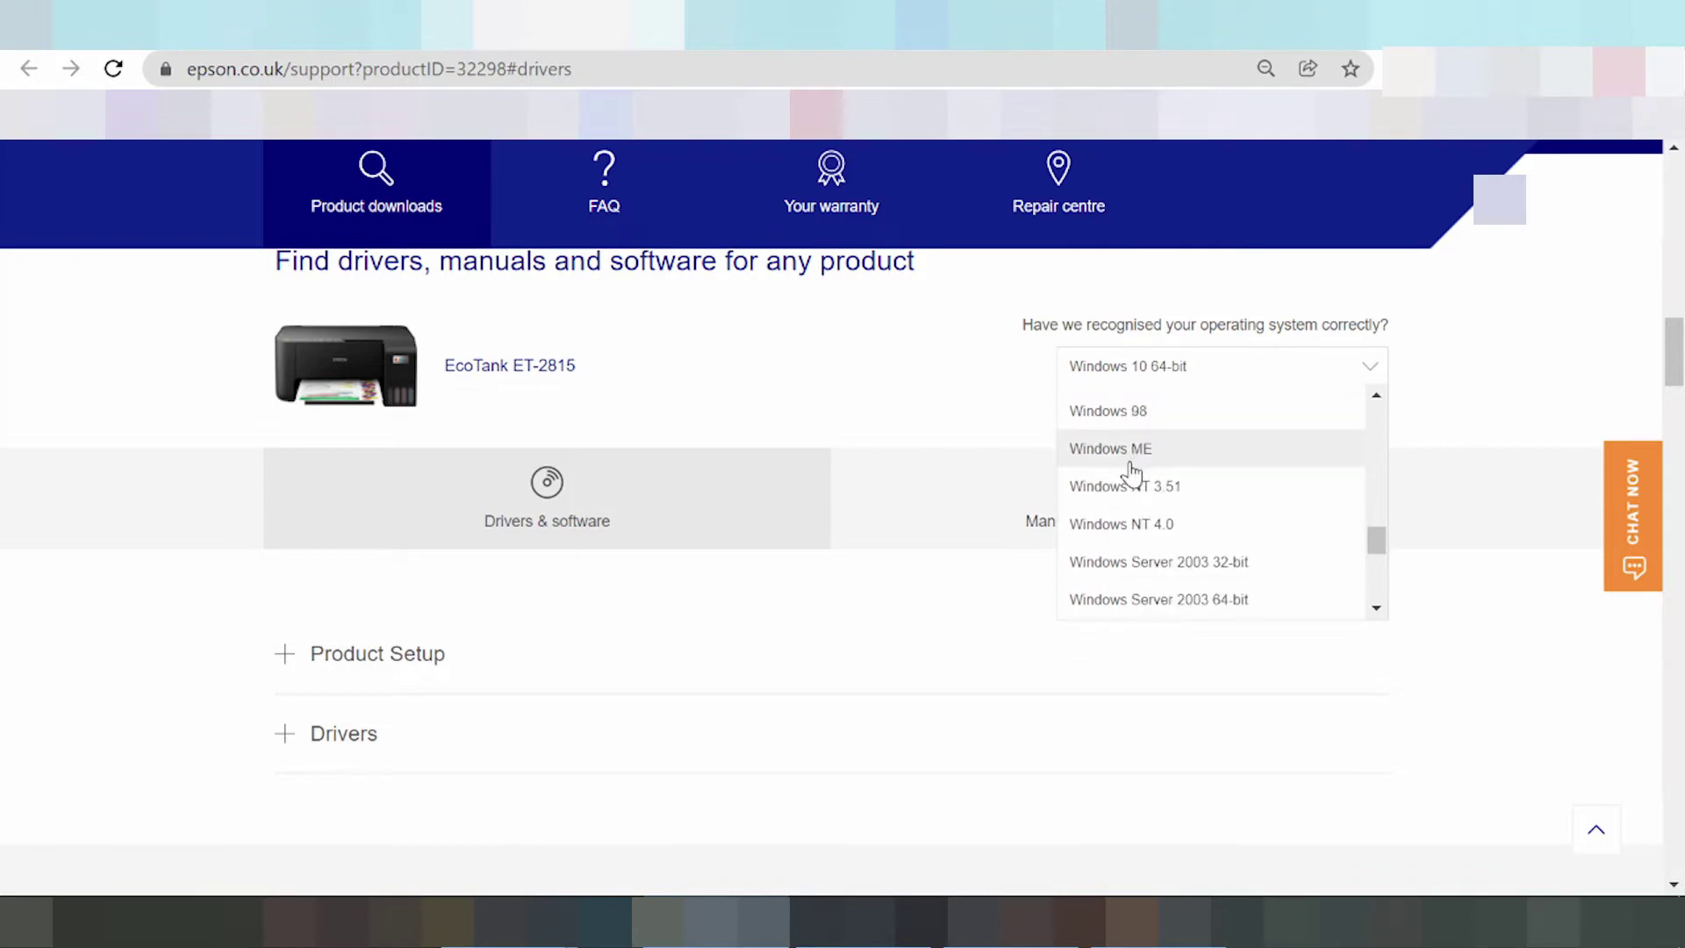
scroll(1132, 476, "down", 2)
scroll(1132, 475, "down", 5)
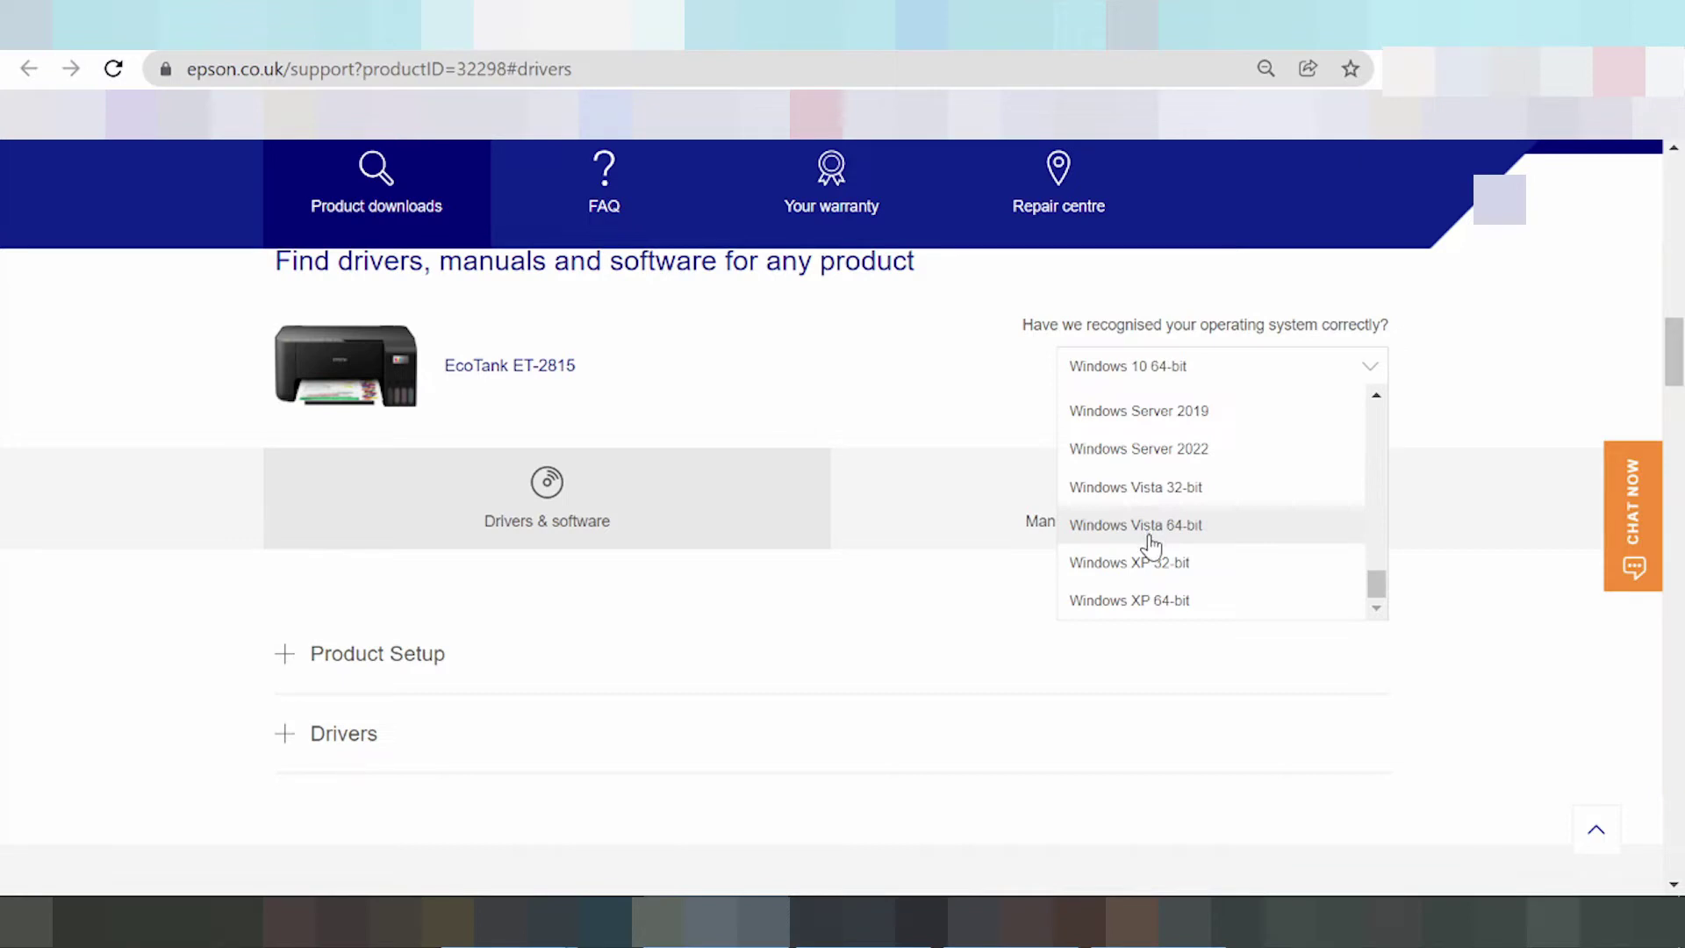
scroll(1158, 552, "up", 2)
scroll(1165, 558, "up", 2)
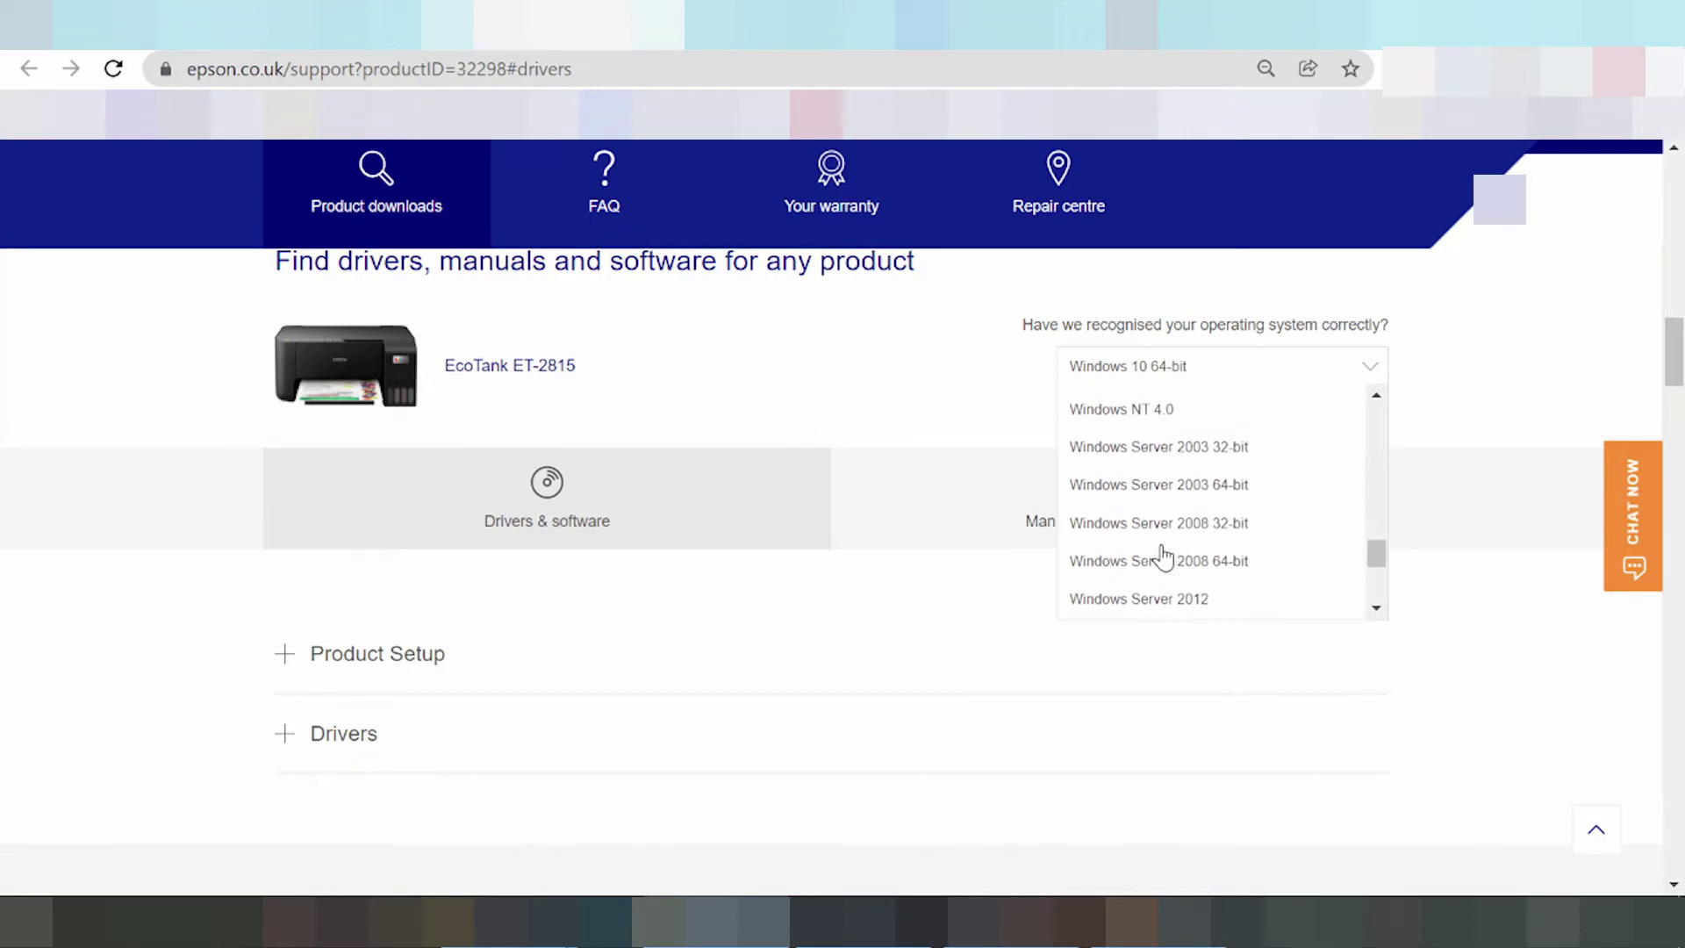
scroll(1163, 551, "up", 2)
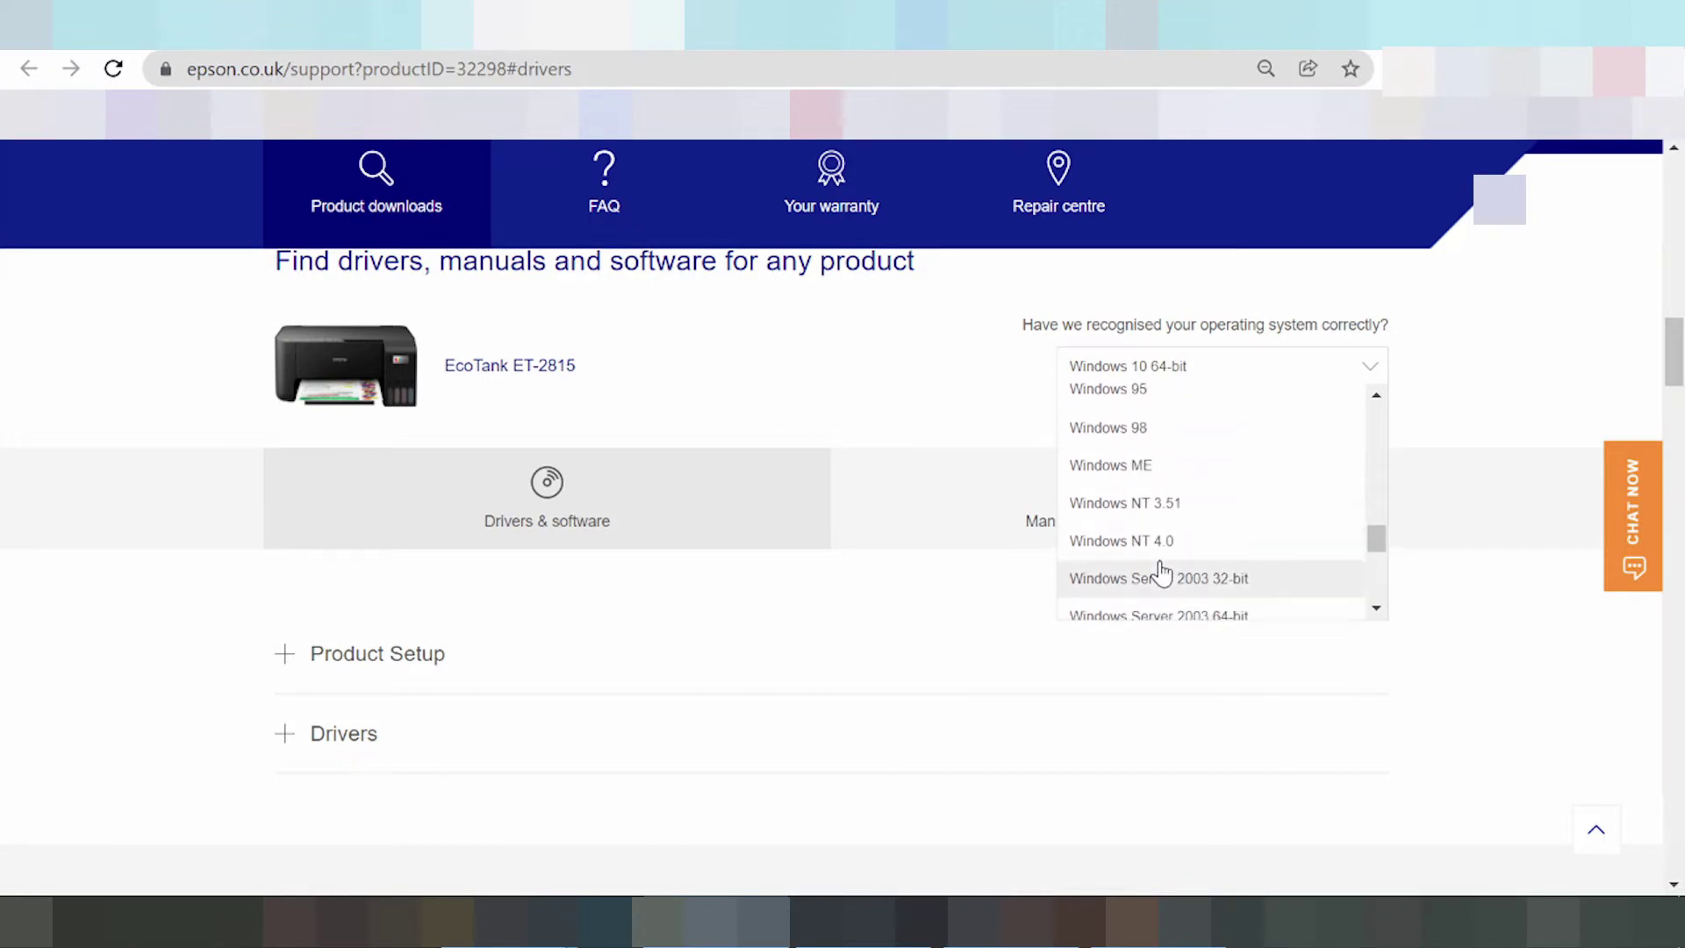
scroll(1165, 535, "up", 3)
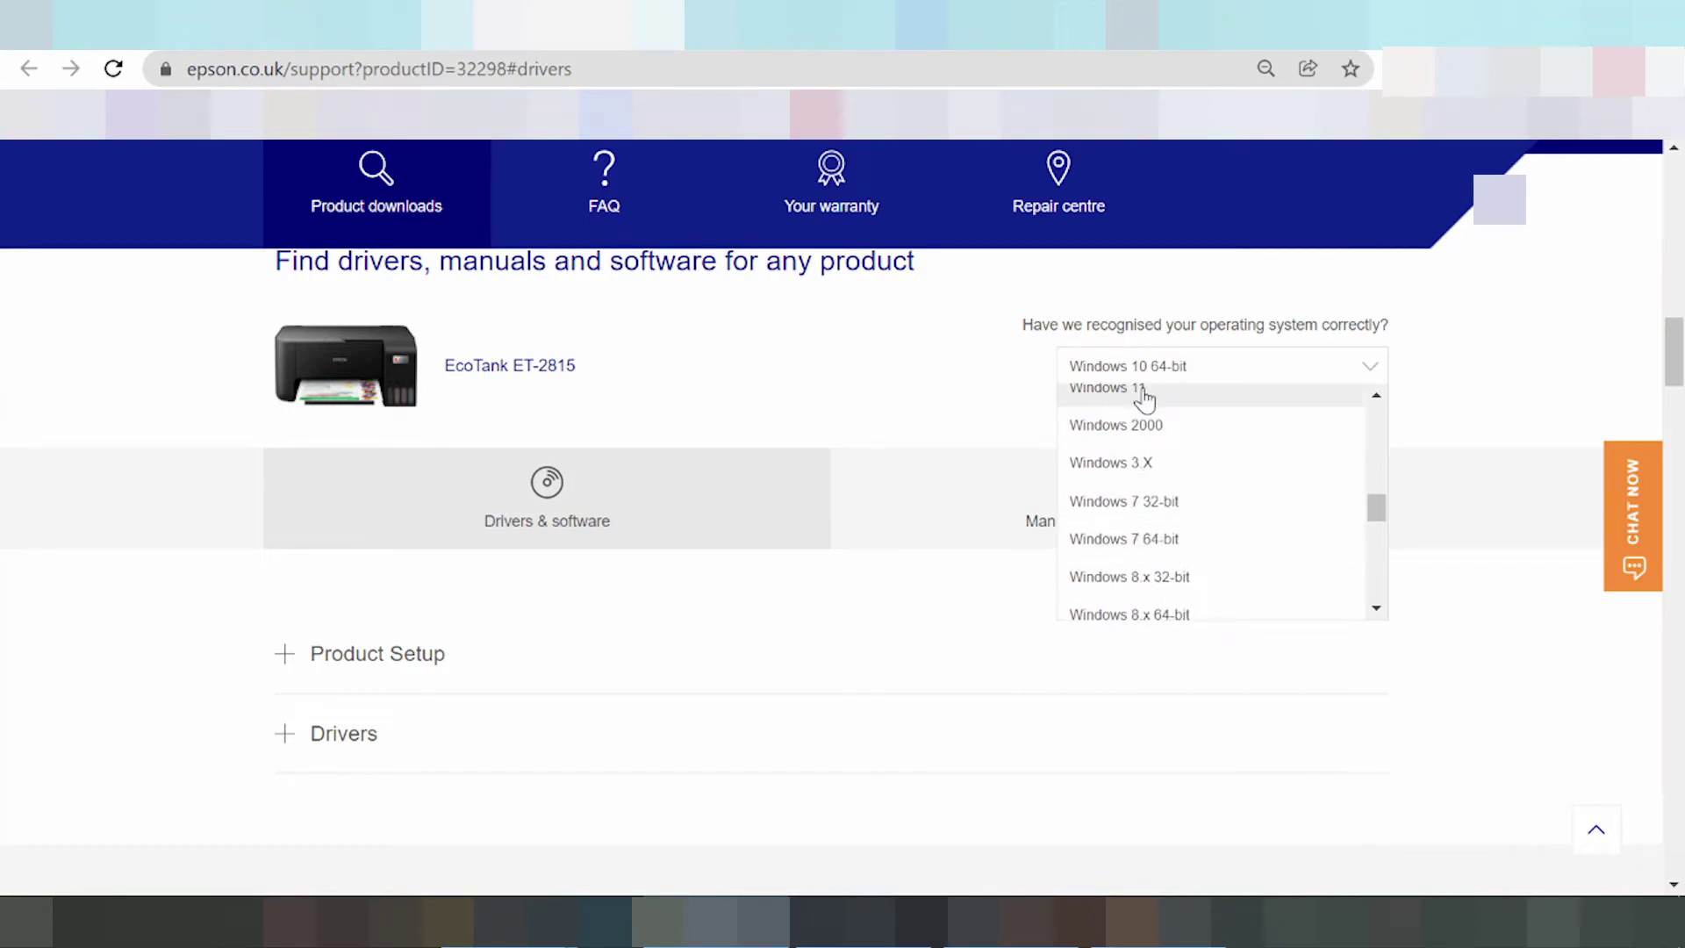
scroll(1176, 482, "up", 2)
left_click(1168, 519)
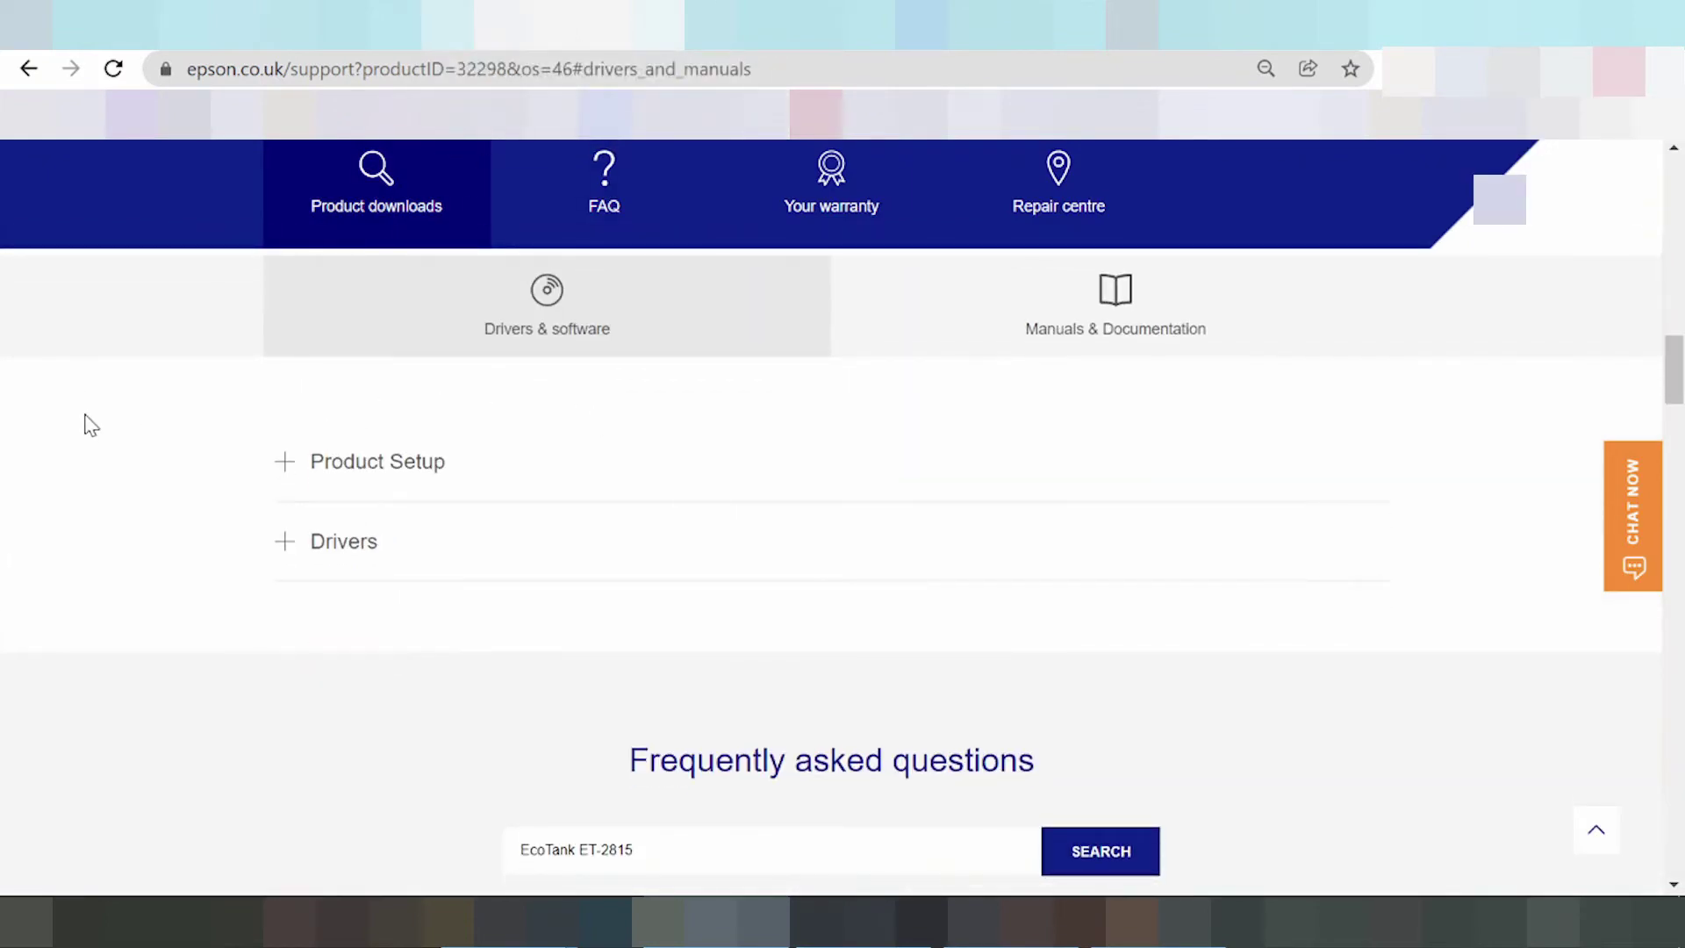
Expand Product Setup and the Epson Software updater entry, highlighting the Internet note
left_click(326, 470)
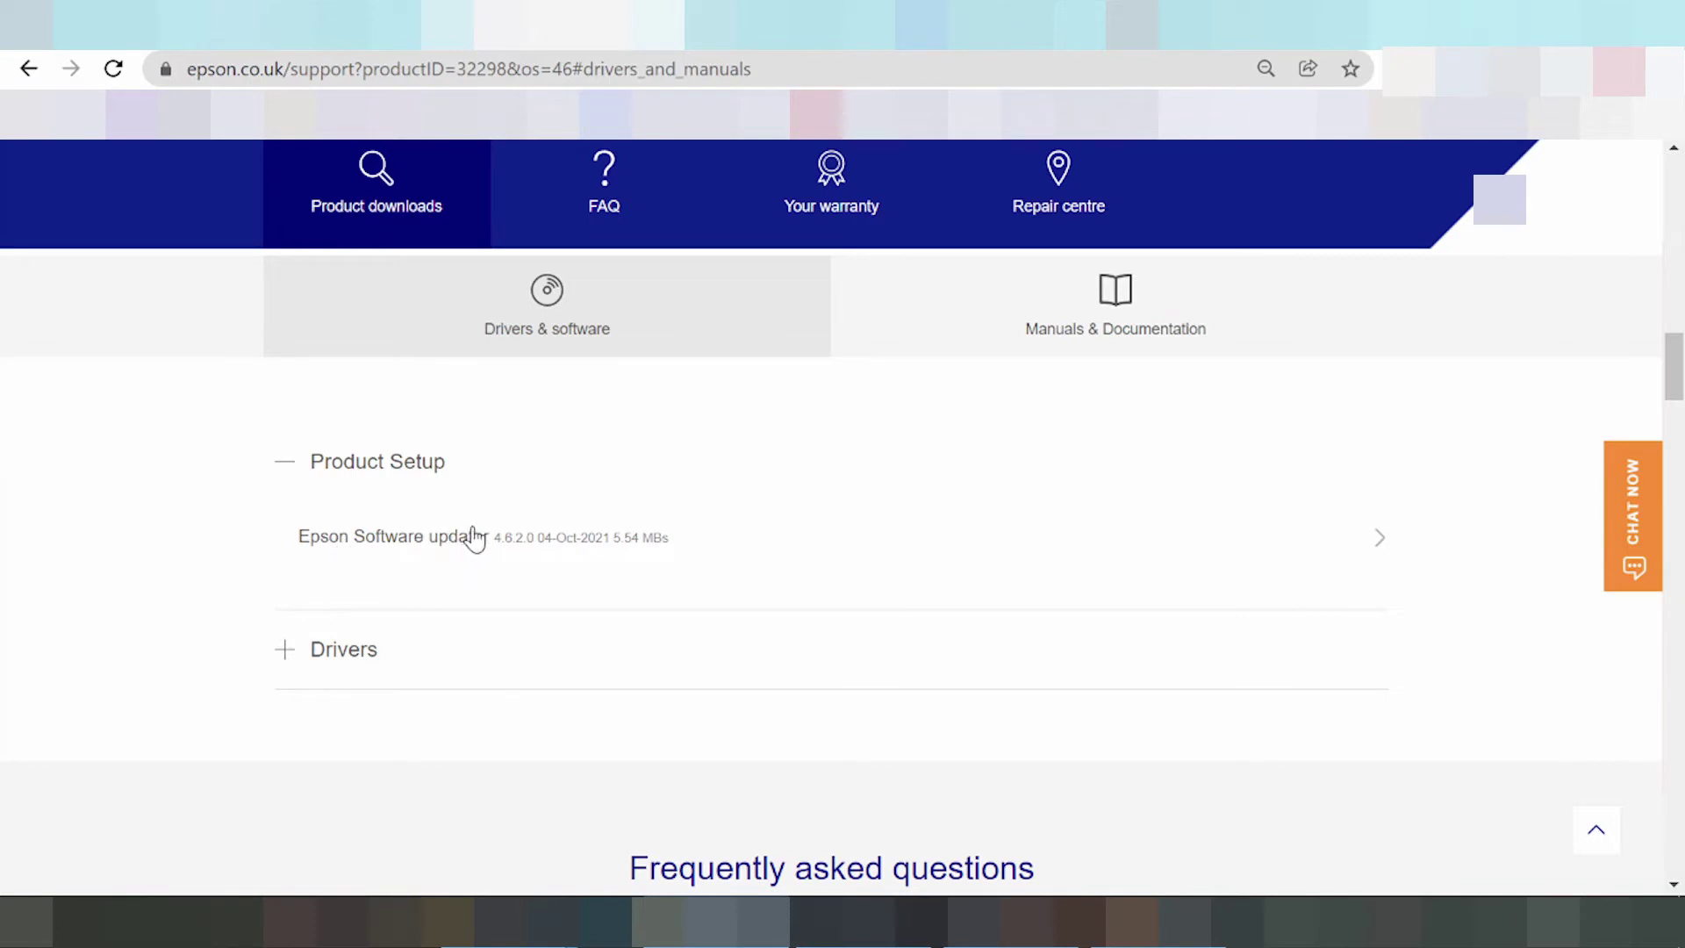
left_click(526, 553)
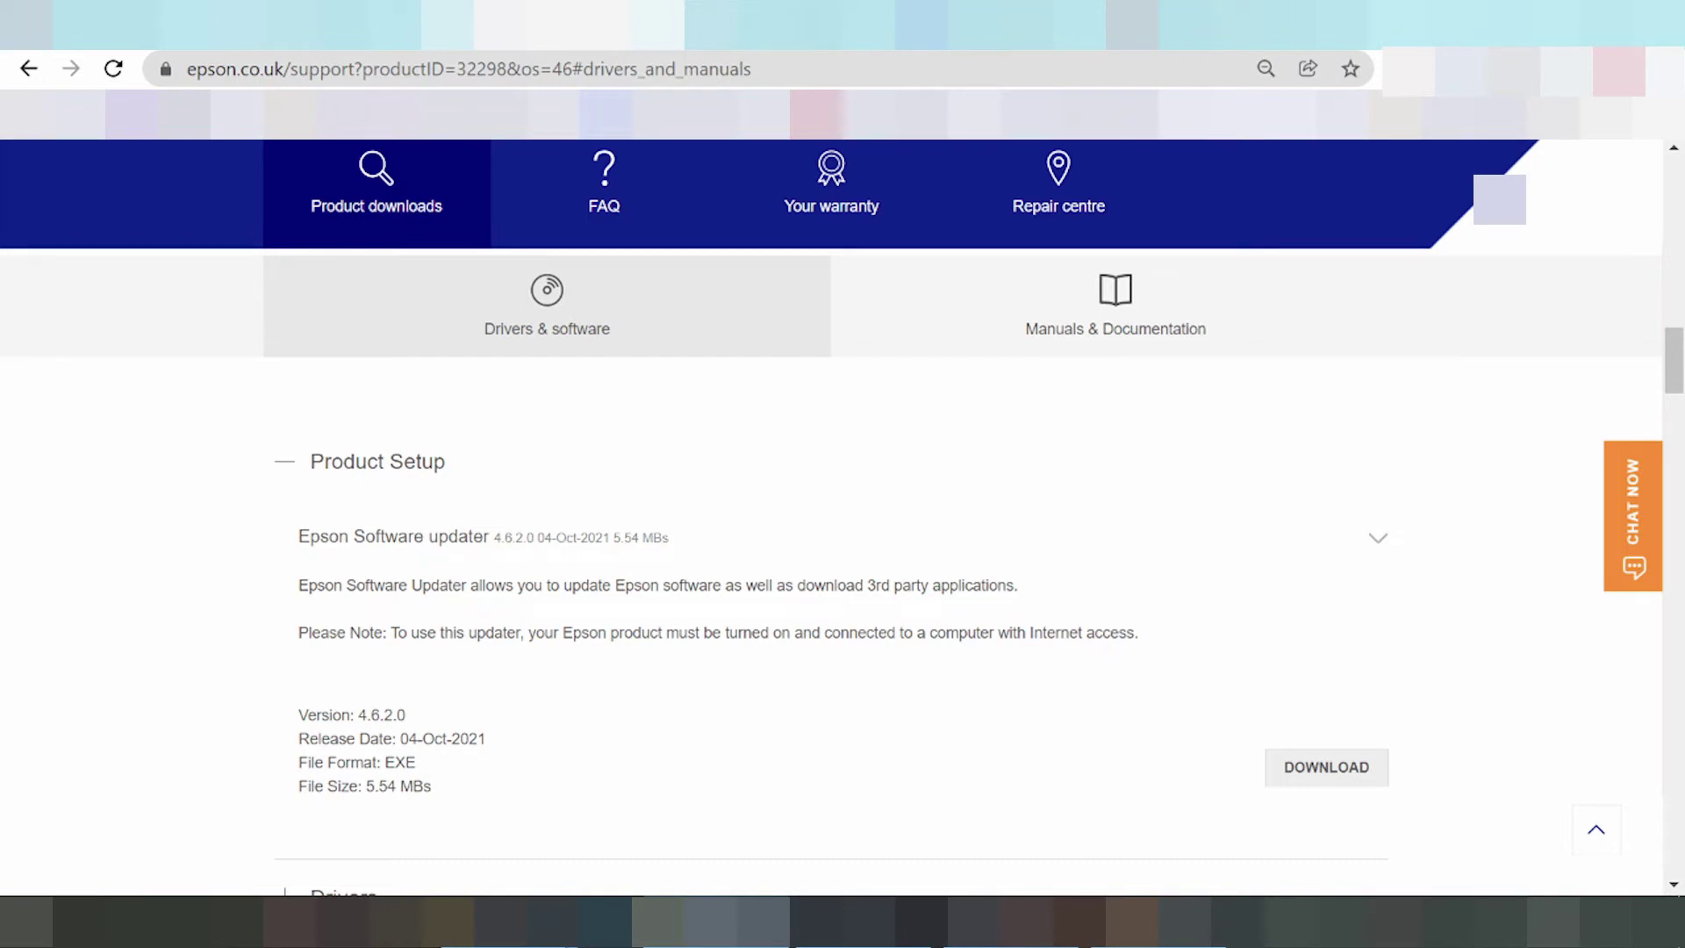
scroll(1068, 576, "down", 3)
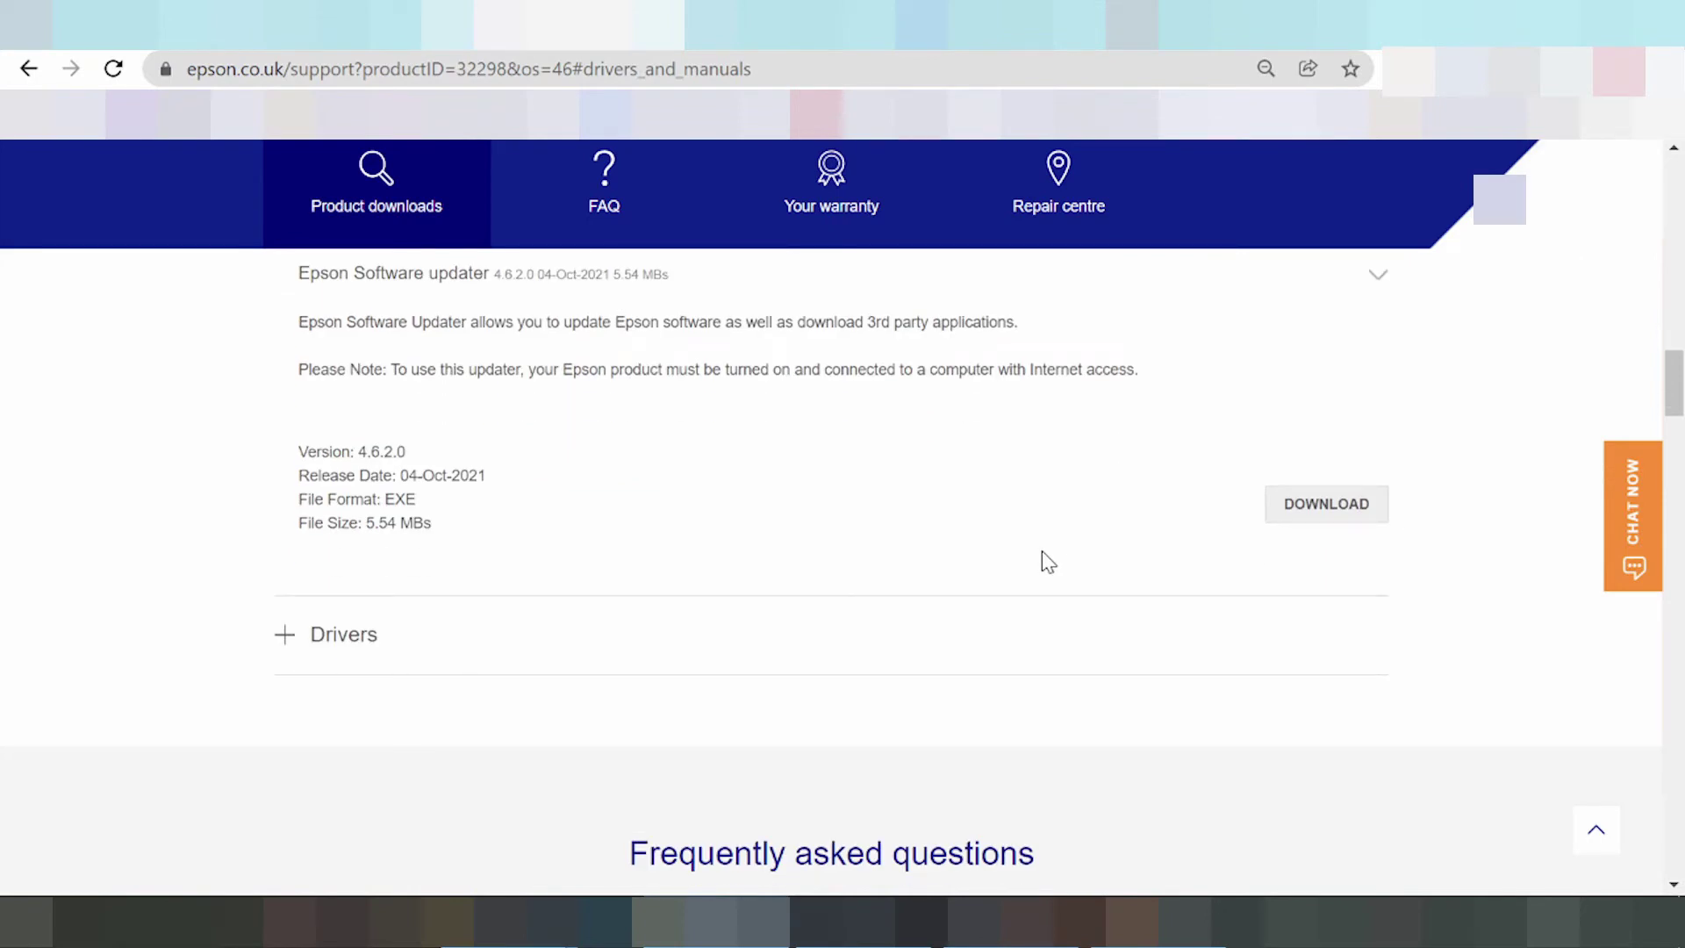
scroll(1048, 561, "up", 2)
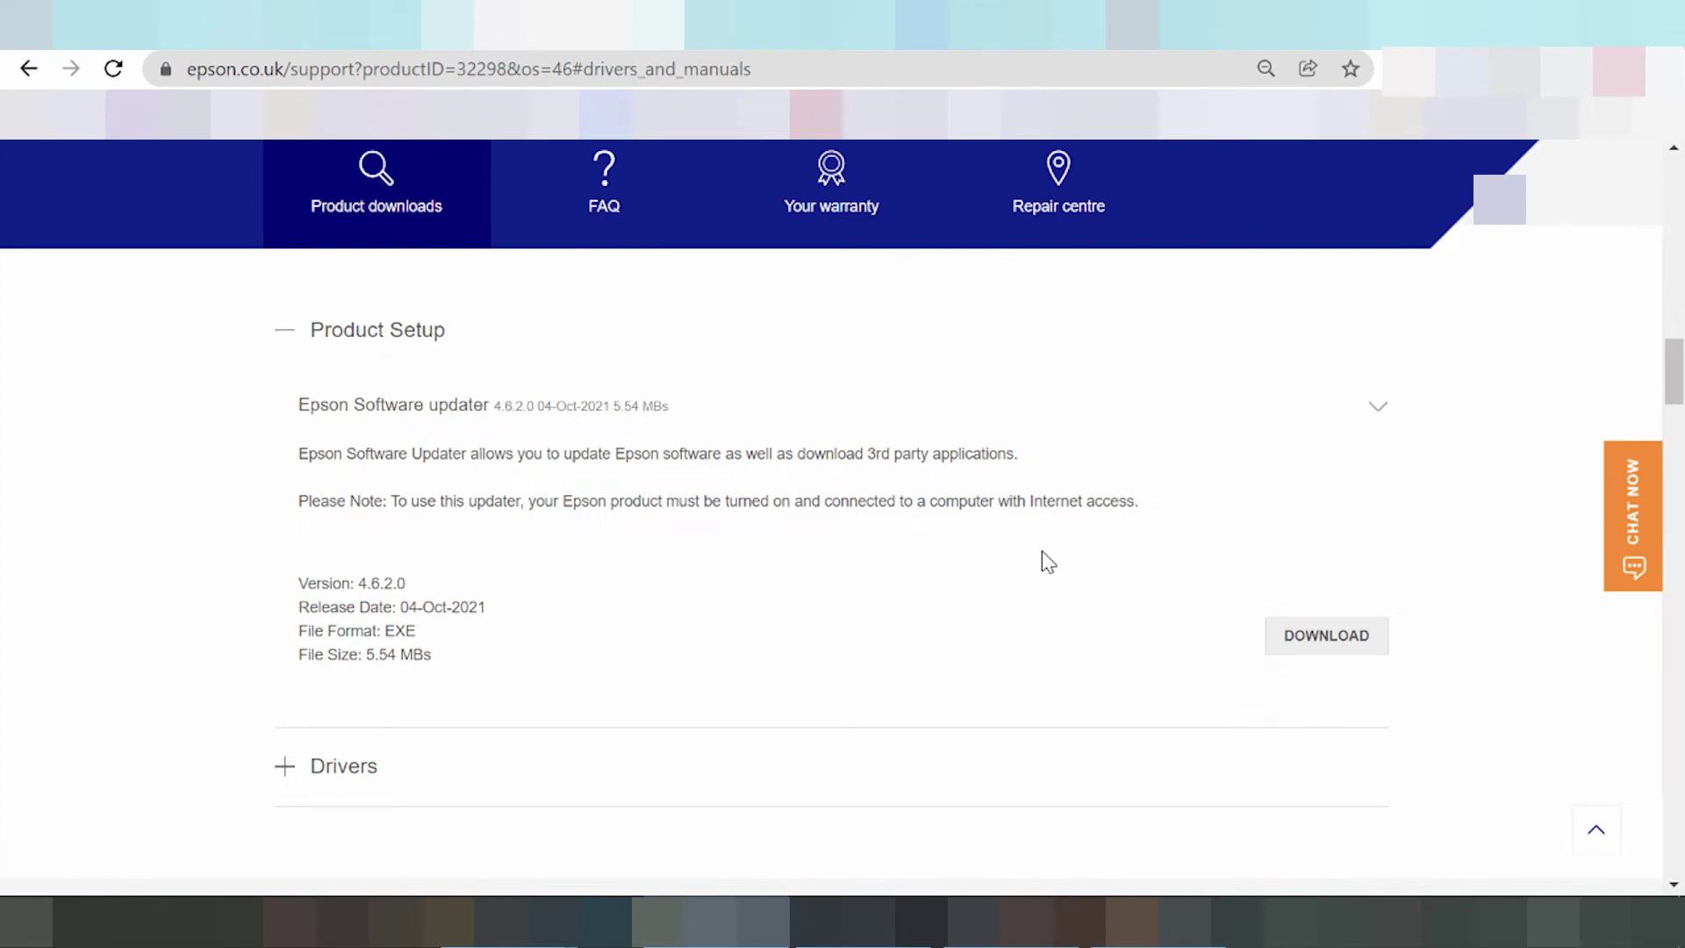
left_click_drag(1005, 525, 1088, 525)
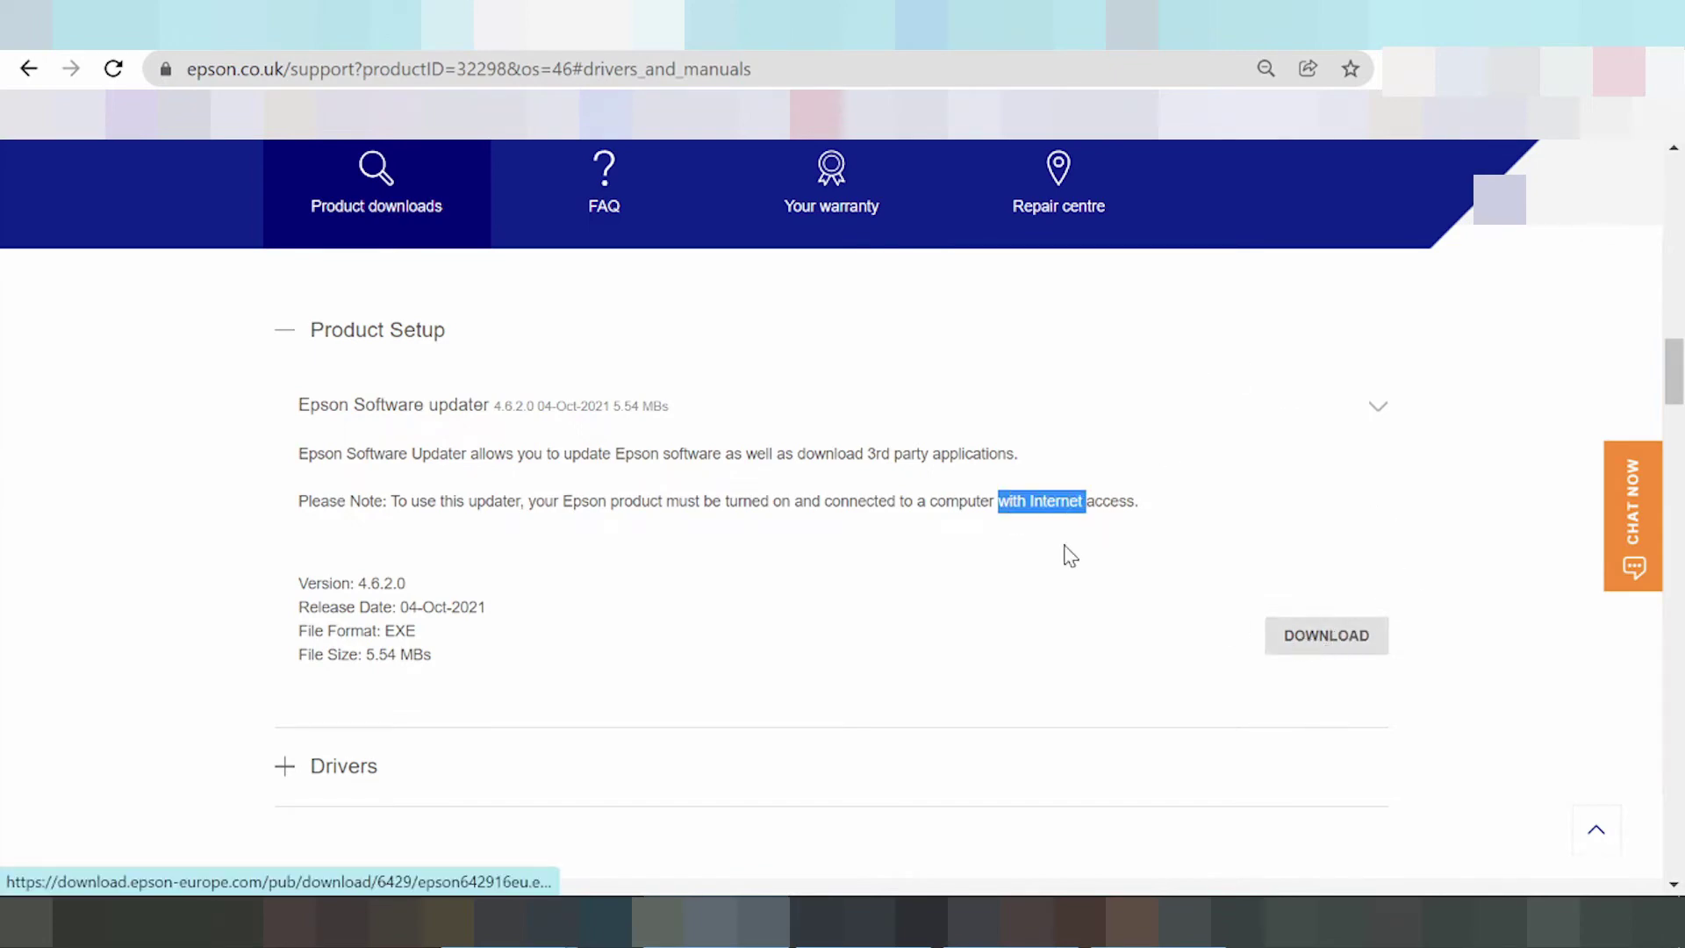
scroll(1060, 556, "down", 3)
Expand Drivers and the Driver entry, highlighting its release date, format and size lines
left_click(393, 511)
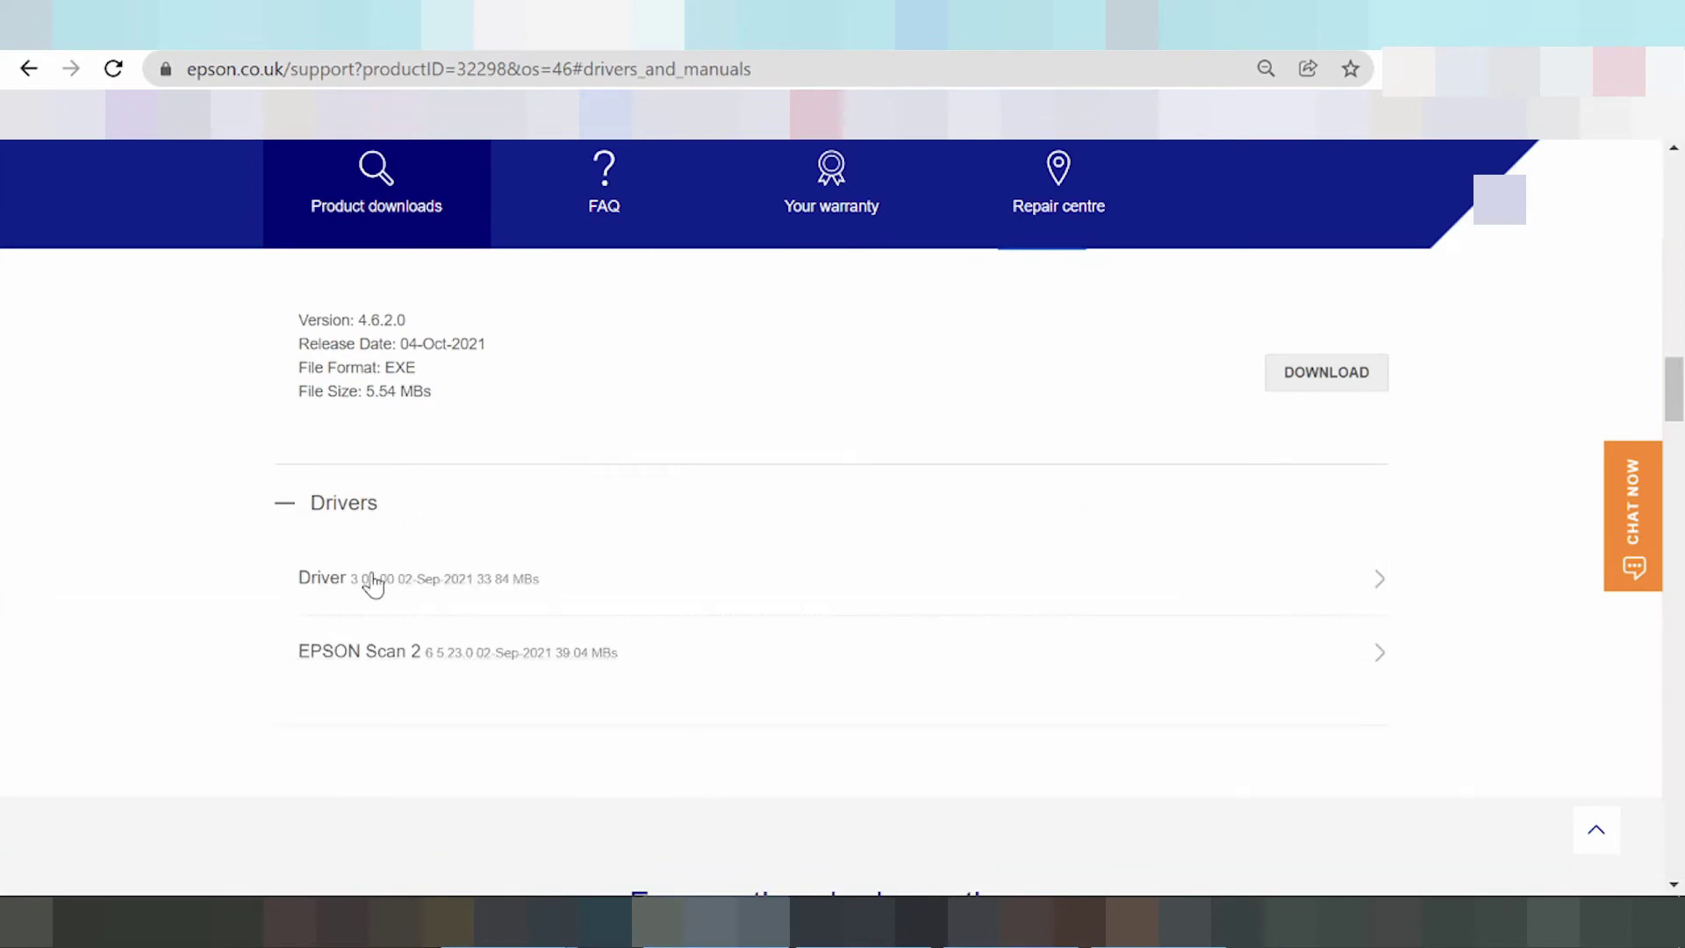
left_click(306, 586)
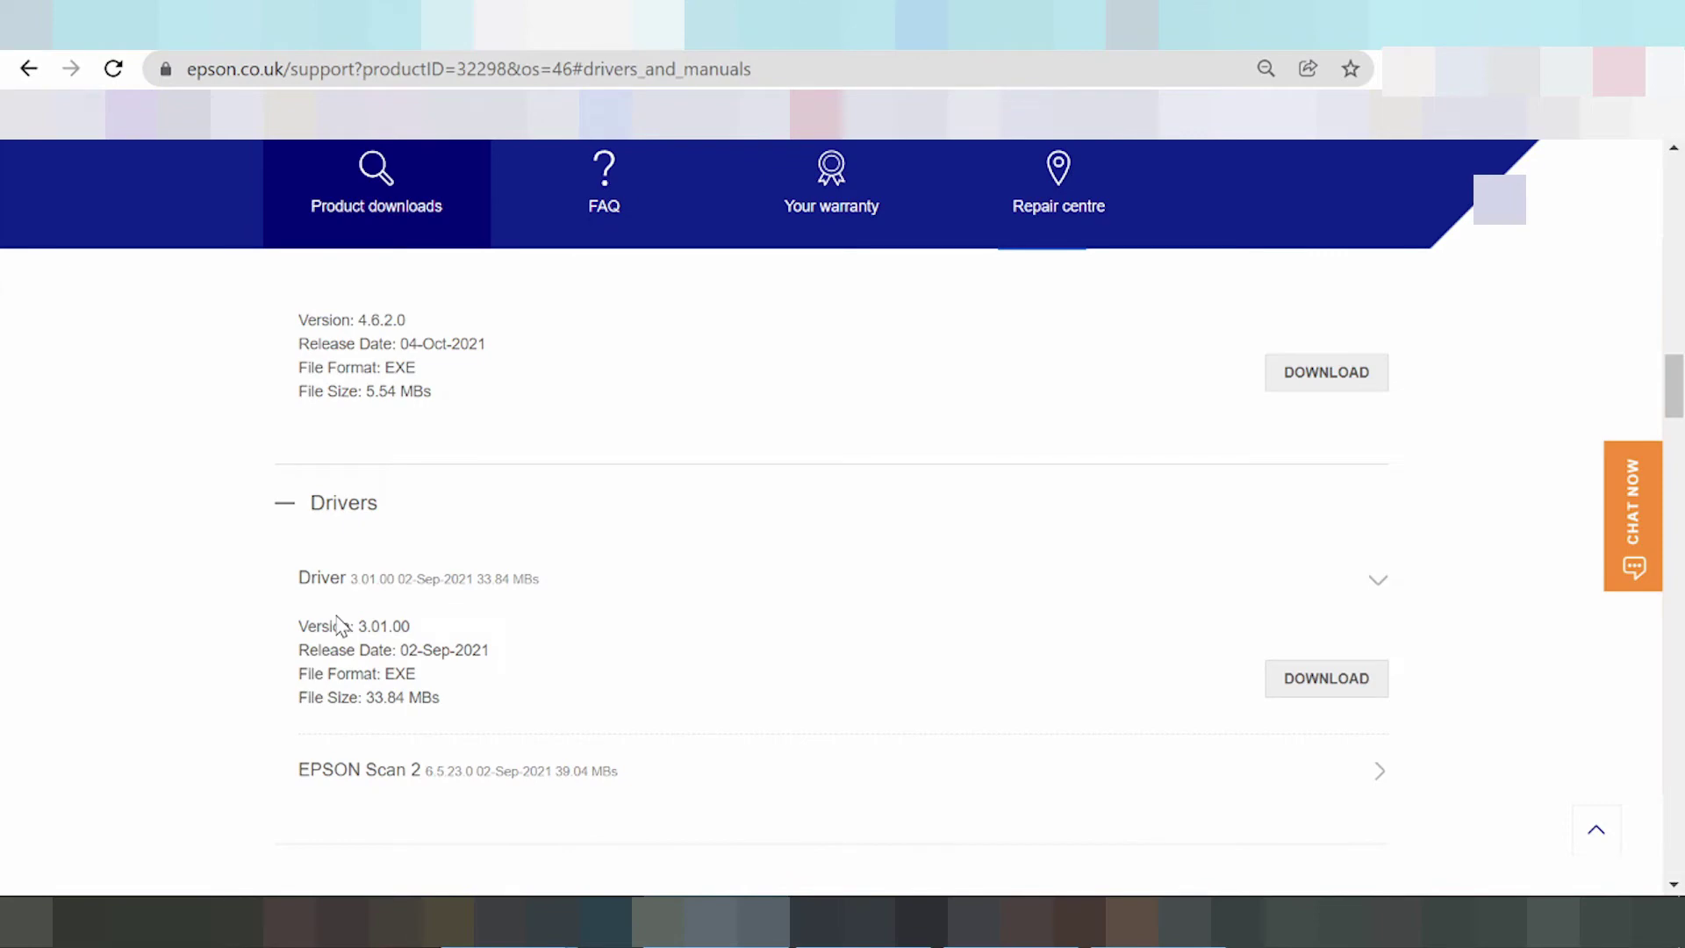
mouse_move(308, 650)
left_mouse_down()
mouse_move(373, 674)
mouse_move(330, 626)
left_mouse_up()
double_click(342, 697)
Expand the EPSON Scan 2 entry and highlight parts of its TWAIN description
scroll(456, 681, "down", 2)
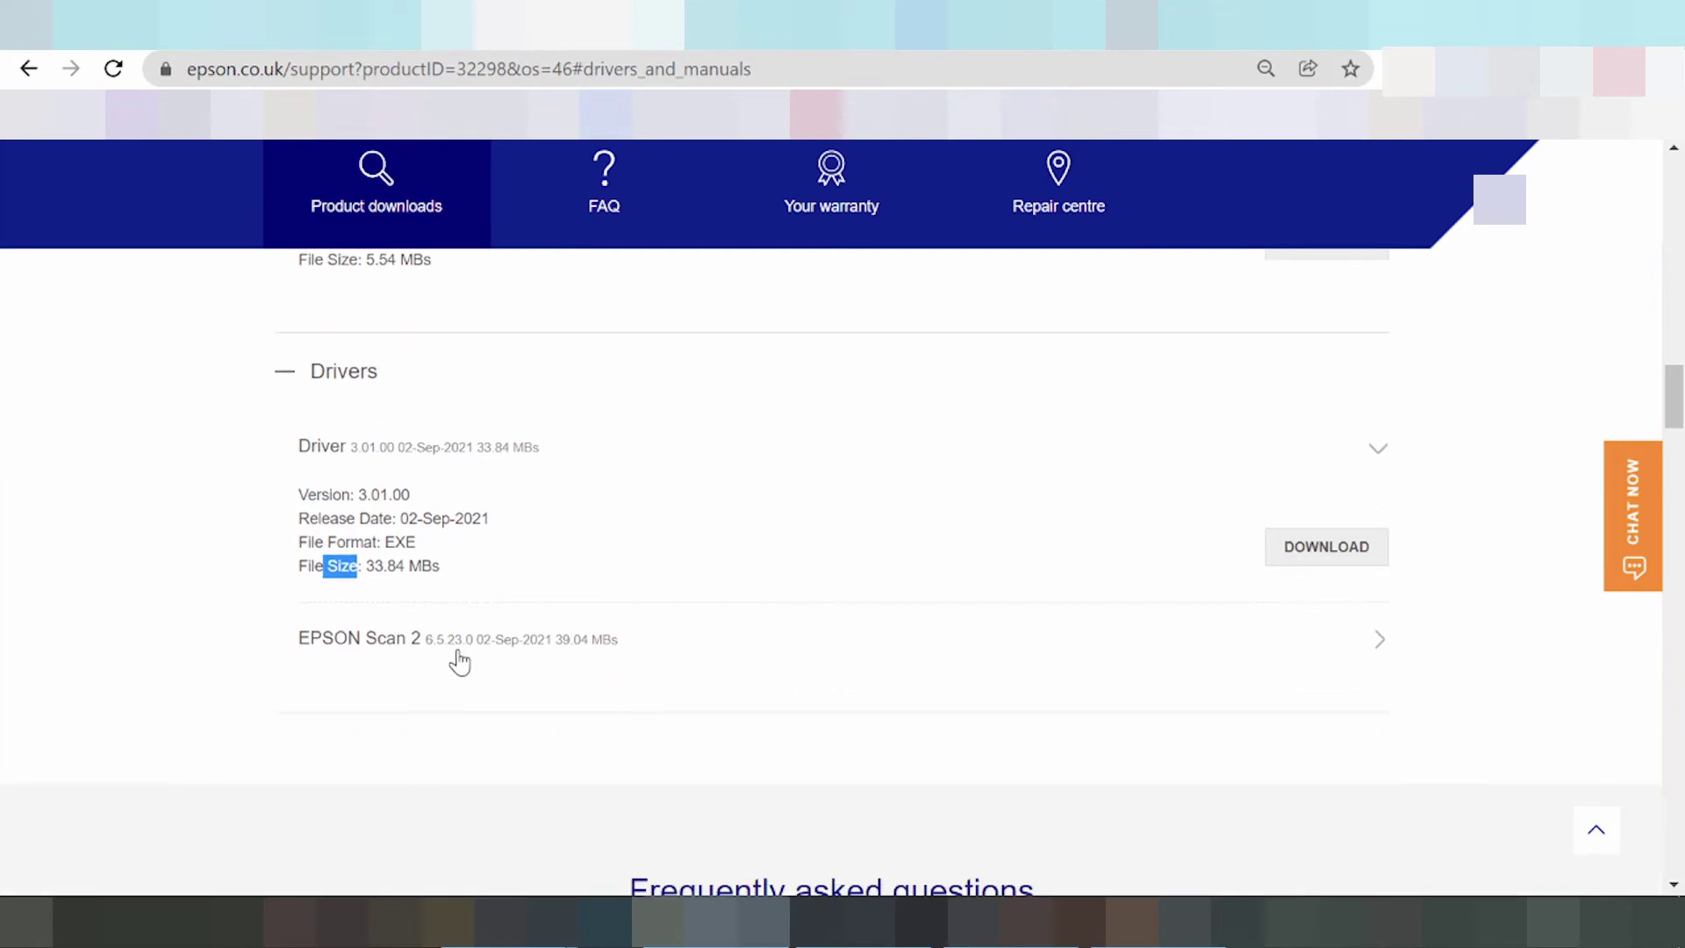
left_click(456, 658)
scroll(455, 658, "down", 1)
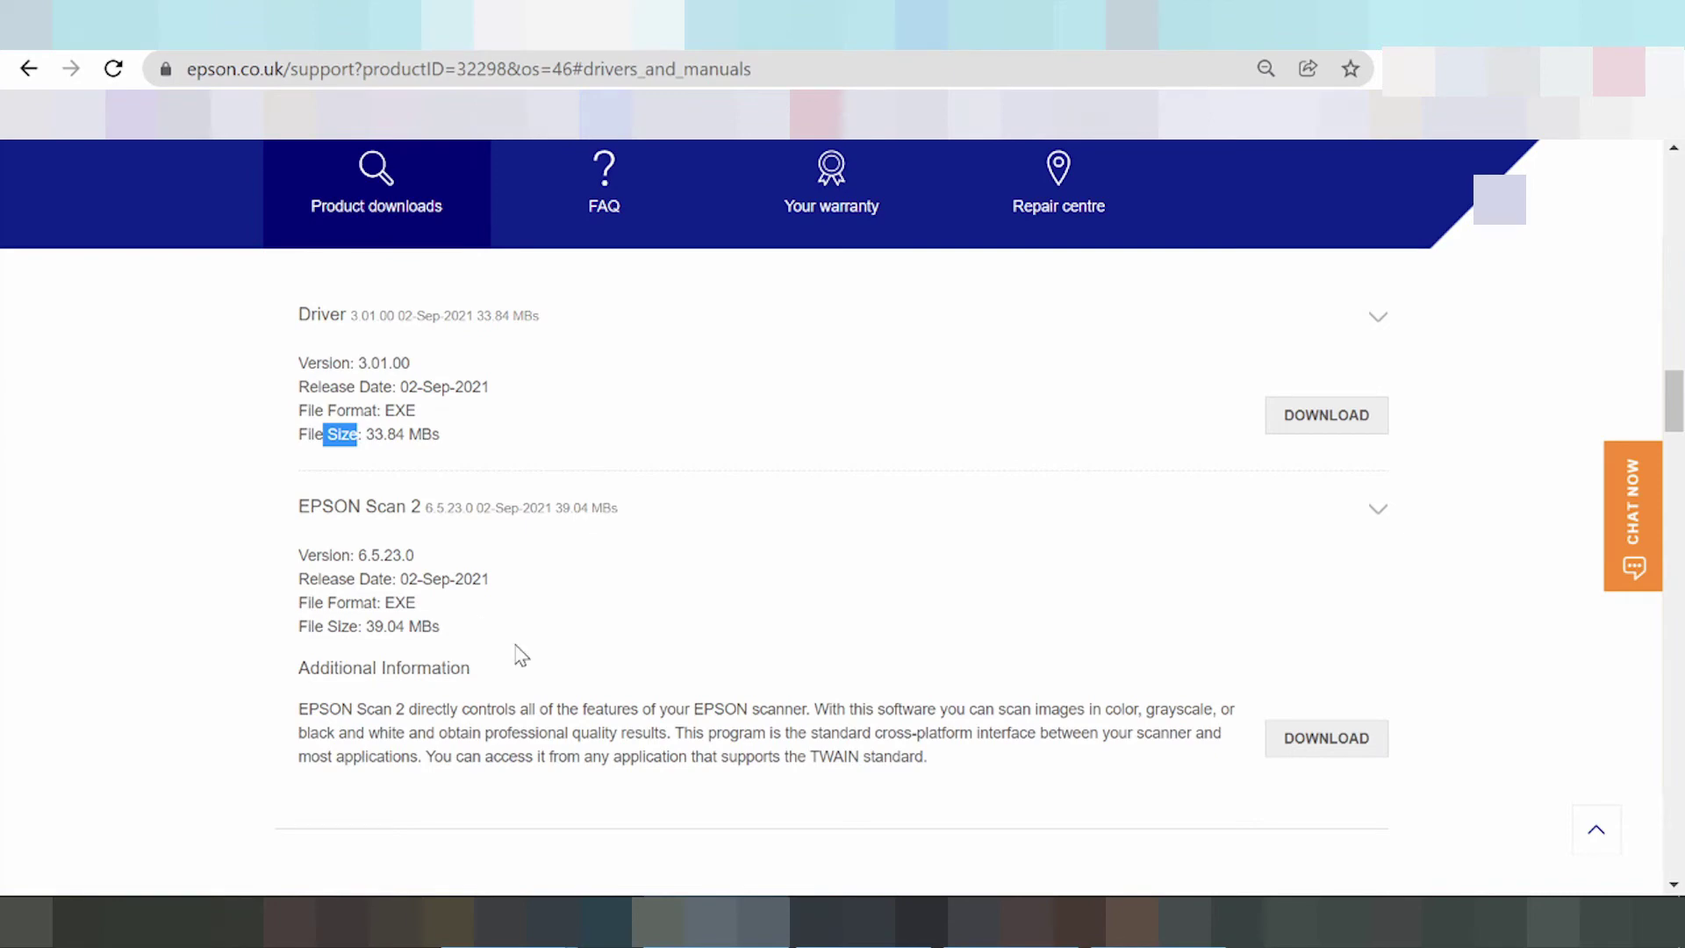
left_click_drag(819, 757, 844, 757)
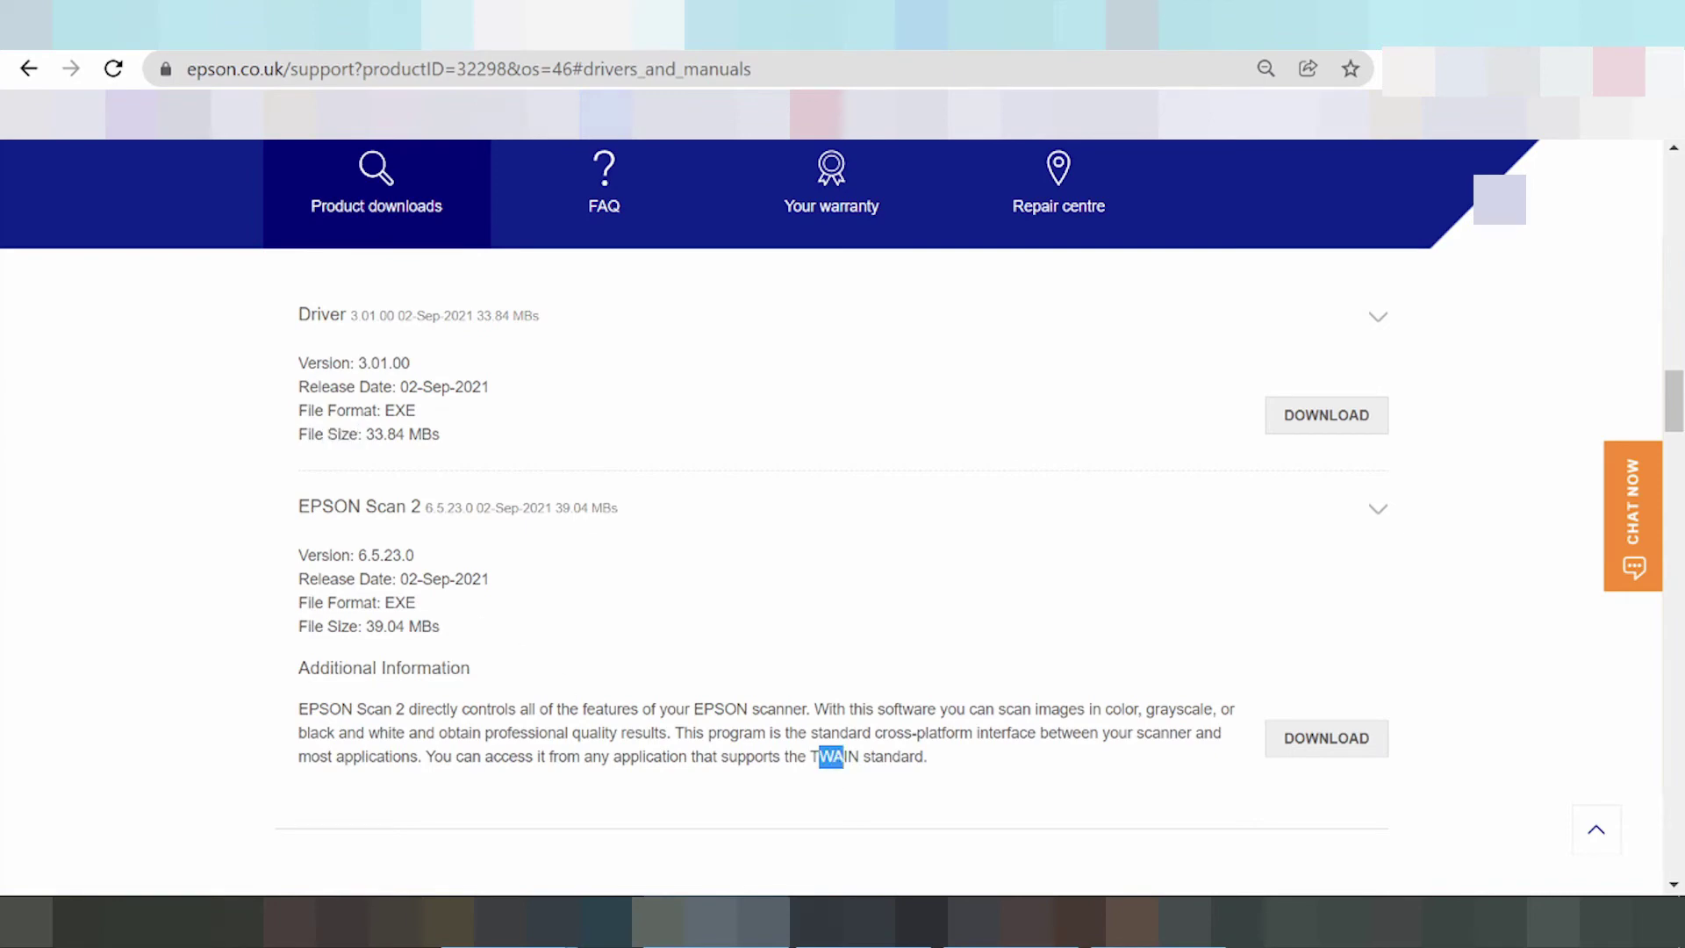
left_click(816, 782)
left_click_drag(819, 756, 875, 756)
left_click(818, 757)
scroll(601, 649, "up", 1)
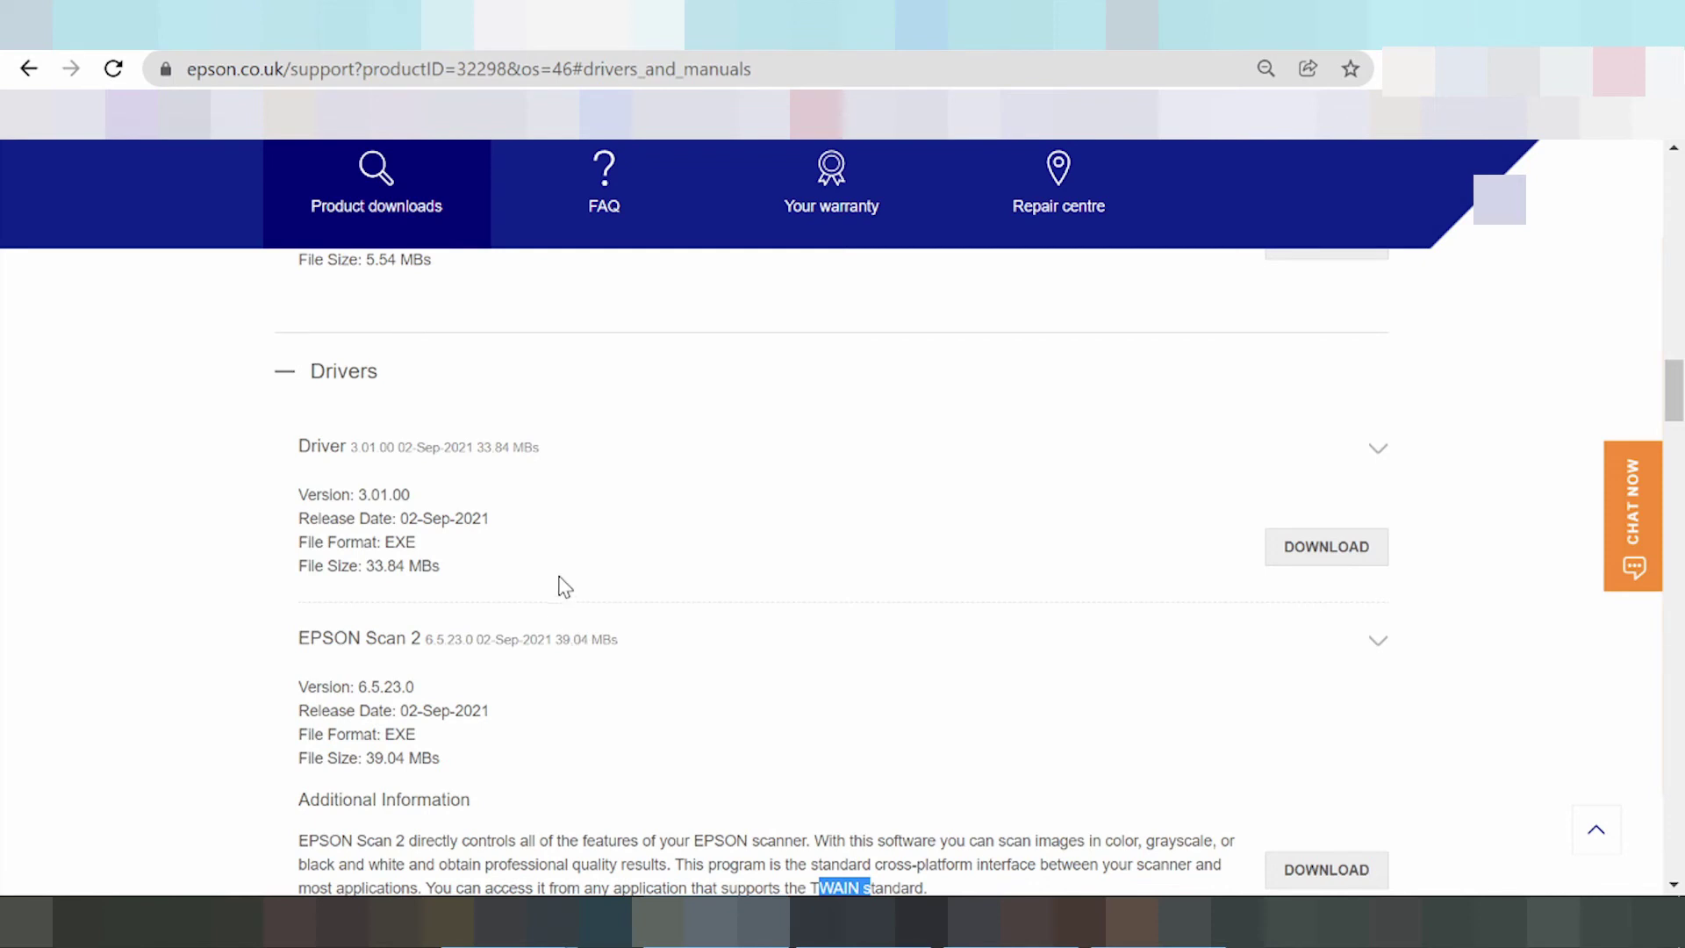
Download the 33.84 MB Windows printer Driver, epson641344eu.exe
left_click(1321, 568)
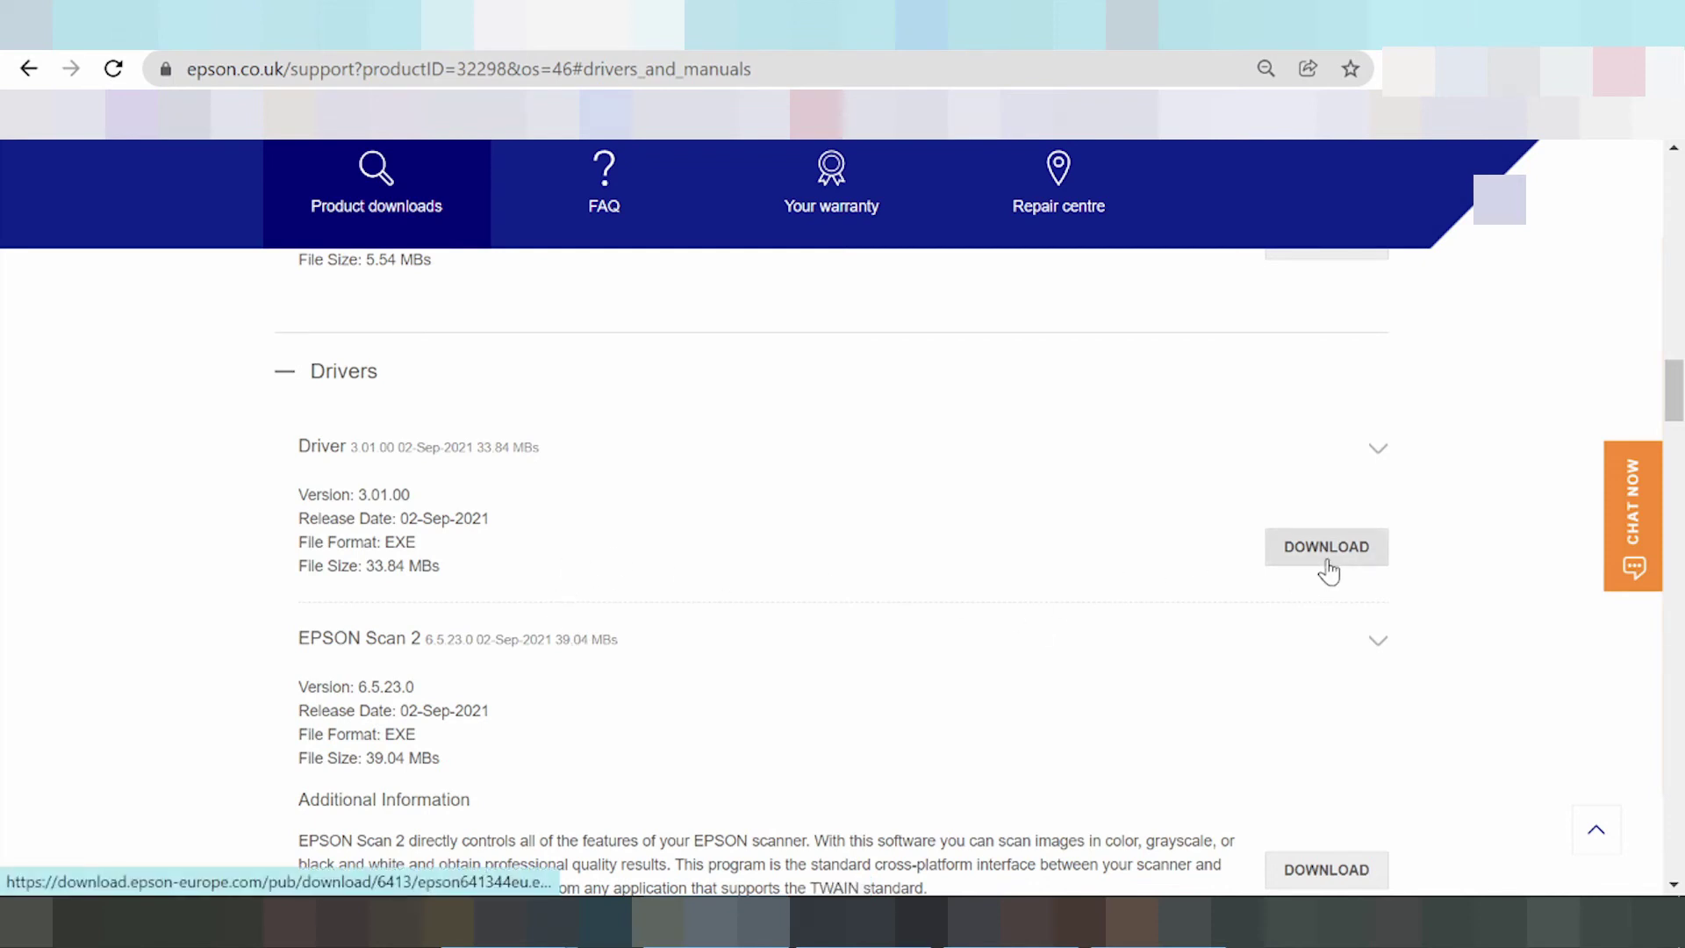
left_click(1324, 551)
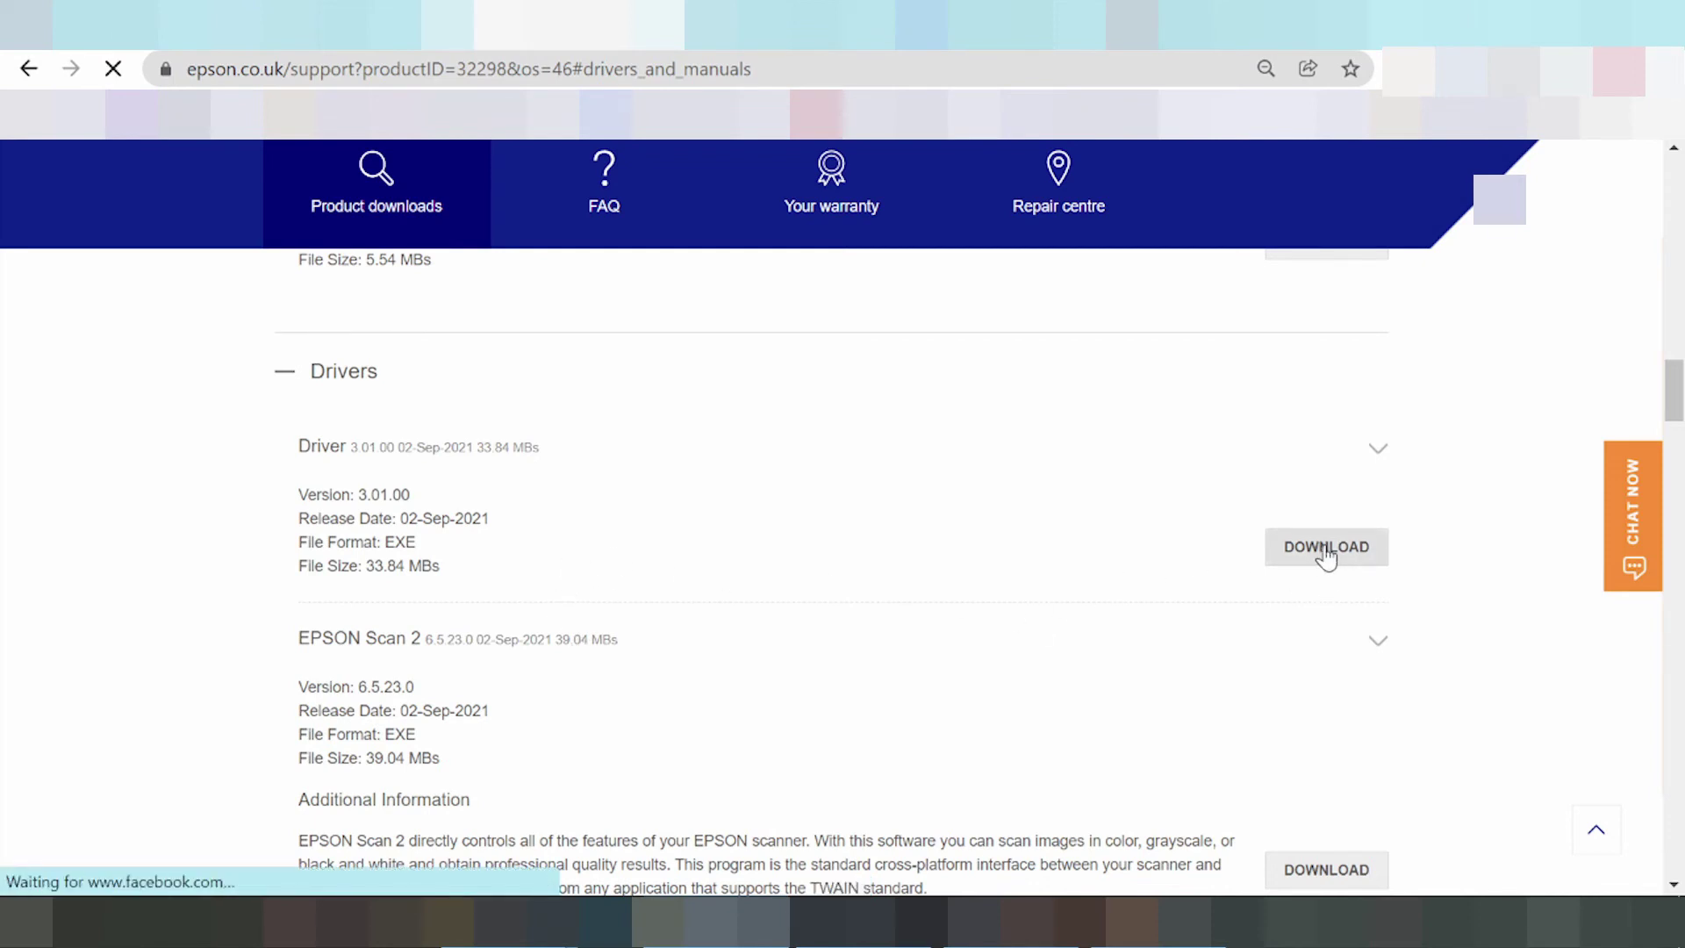